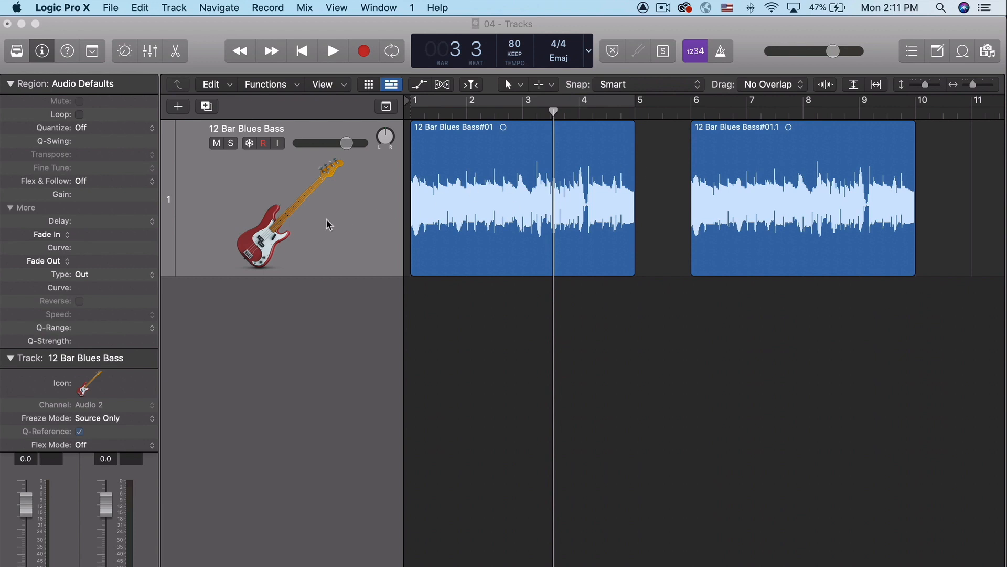
# Step: Select the first bass region and collapse both the Region and Track inspector sections
pyautogui.click(469, 211)
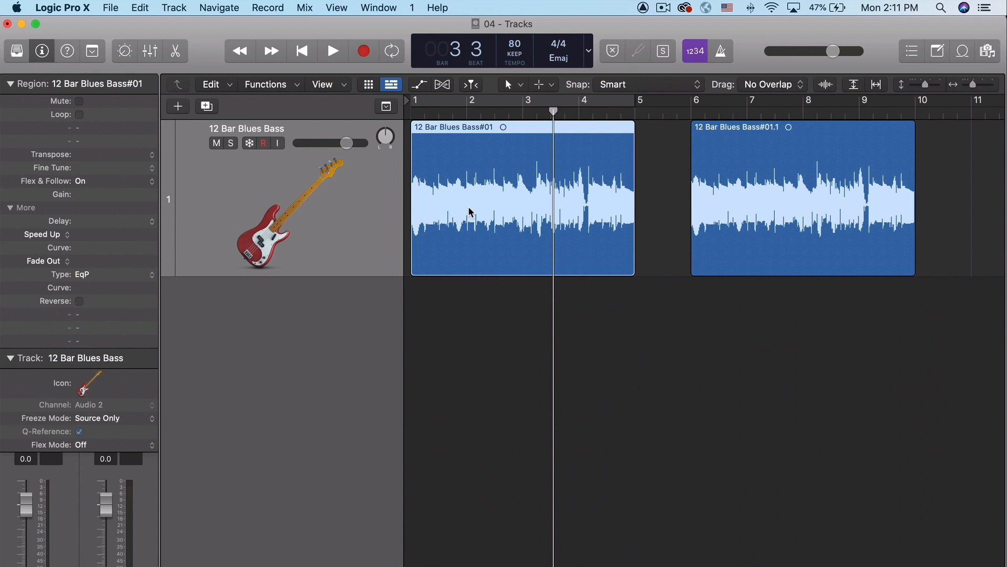
pyautogui.click(662, 186)
pyautogui.click(566, 203)
pyautogui.click(10, 85)
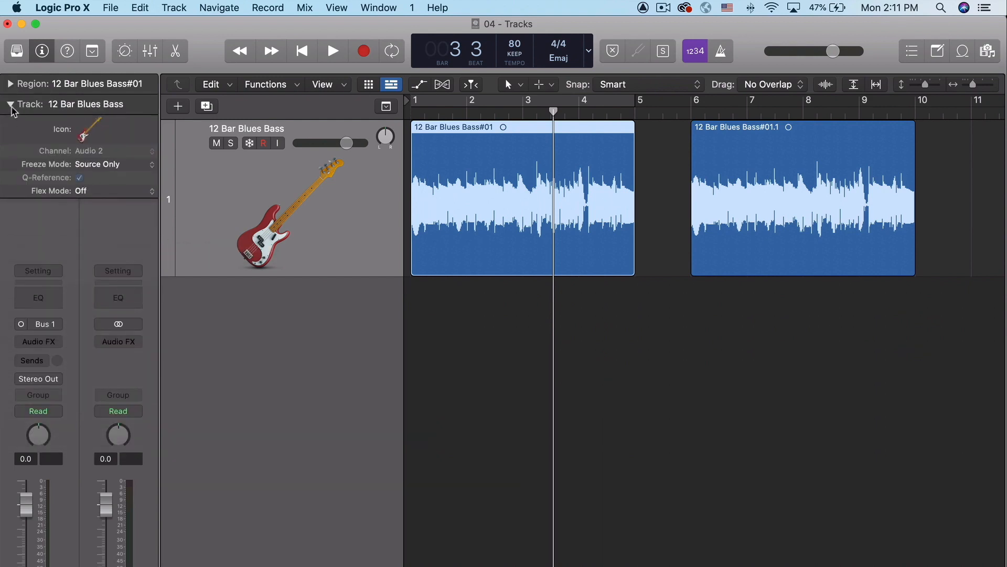
pyautogui.click(11, 107)
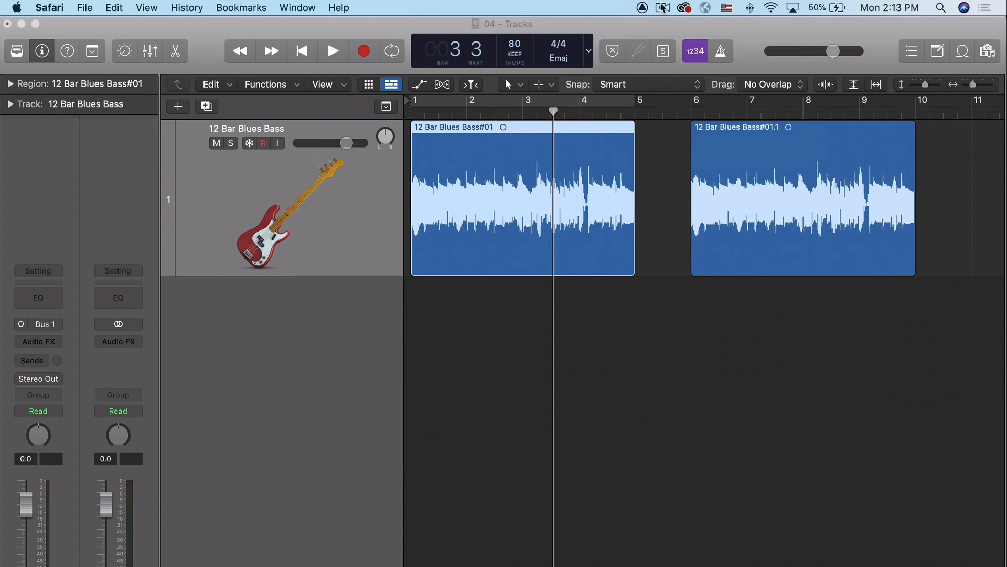
# Step: Expand the Region and Track inspector sections and reselect the first bass region on the track
pyautogui.click(11, 85)
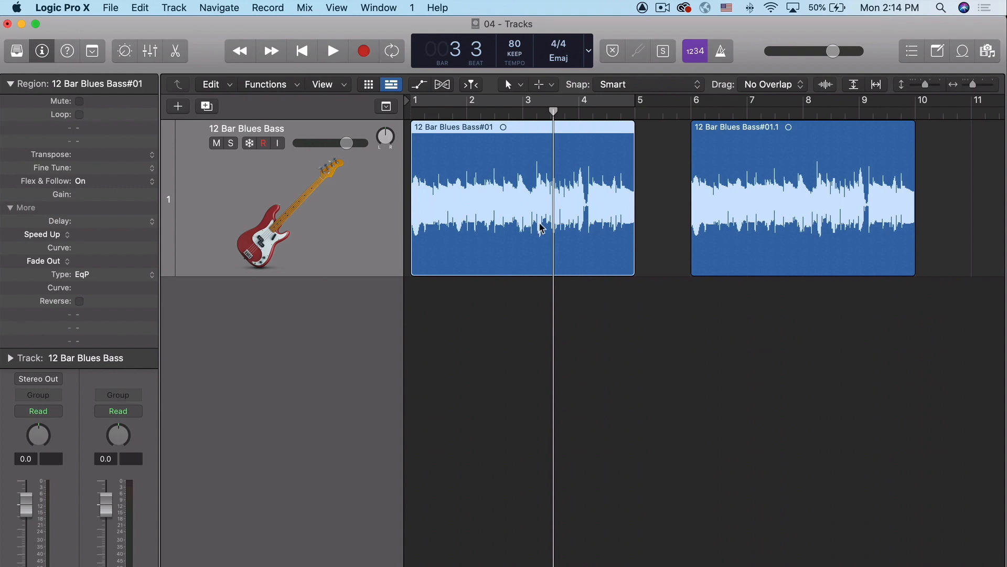
pyautogui.click(667, 169)
pyautogui.click(561, 182)
pyautogui.click(10, 358)
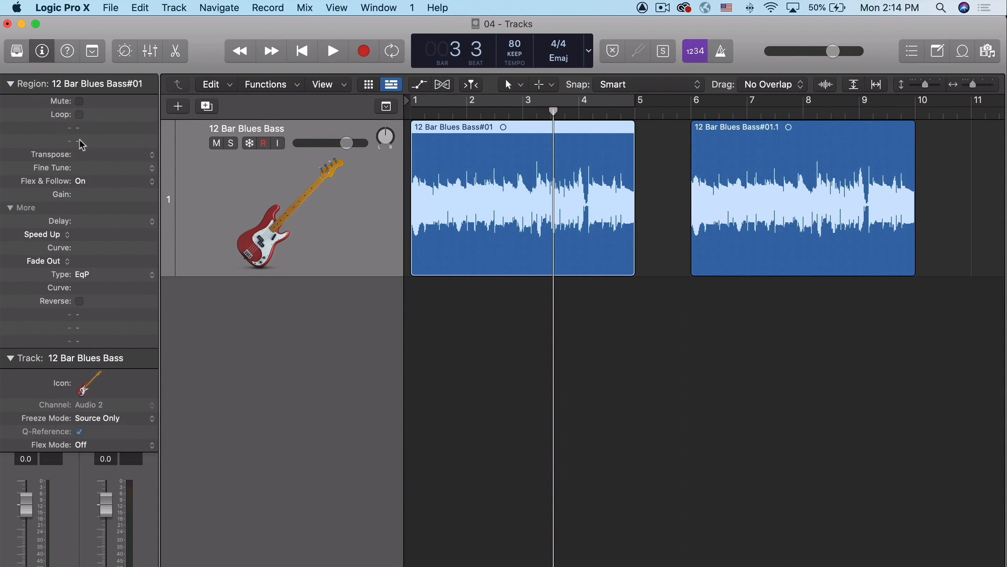
# Step: Turn the first bass region's Flex & Follow off and back to On
pyautogui.click(97, 183)
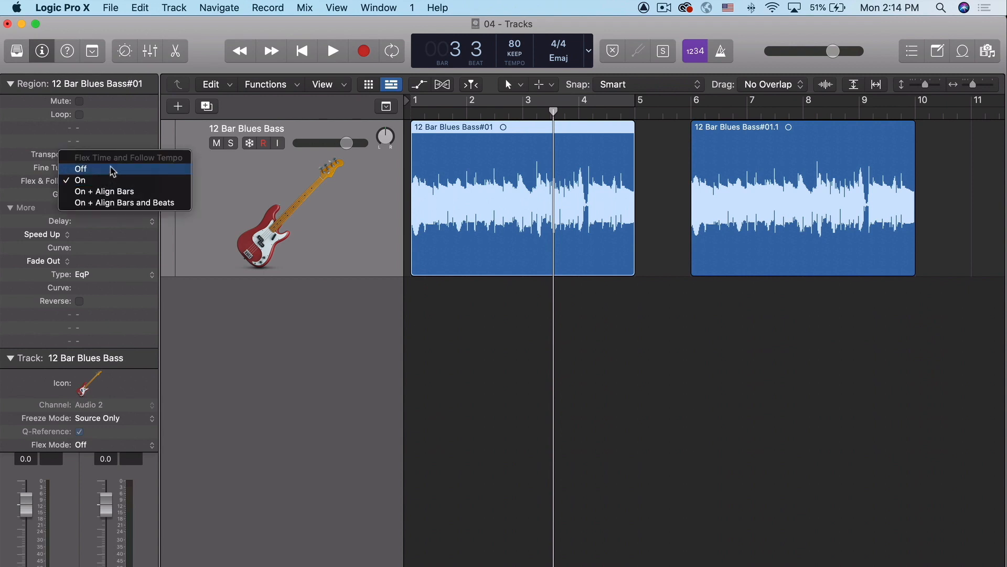
pyautogui.click(109, 169)
pyautogui.click(92, 180)
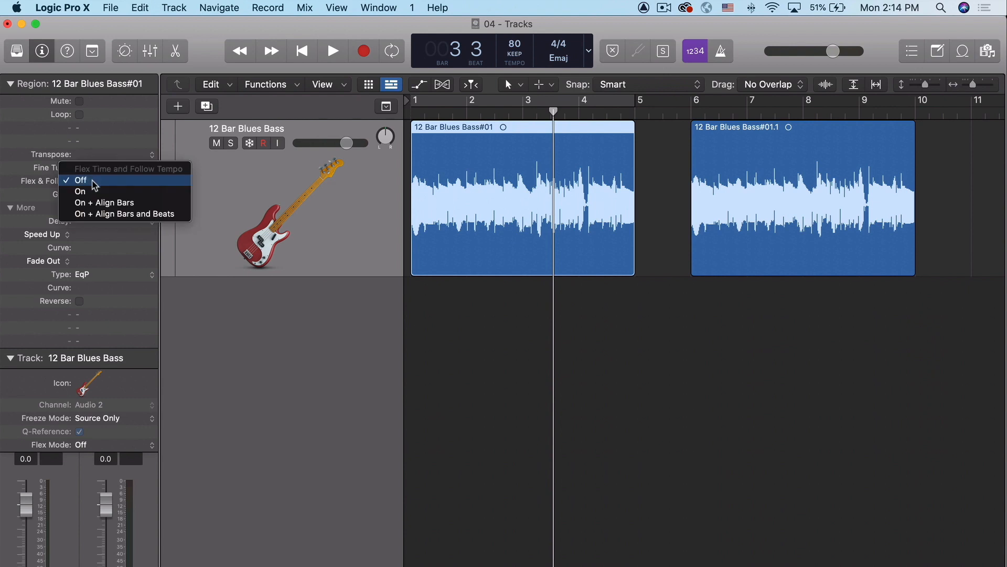
pyautogui.click(95, 194)
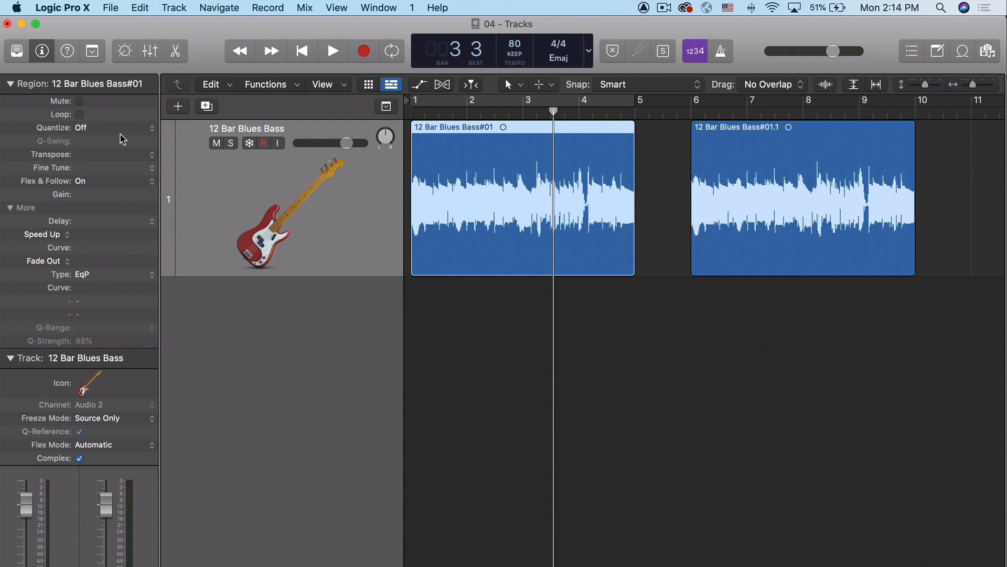
# Step: Quantize the first bass region to 1/16 Note and play it from the beginning of the project
pyautogui.click(85, 128)
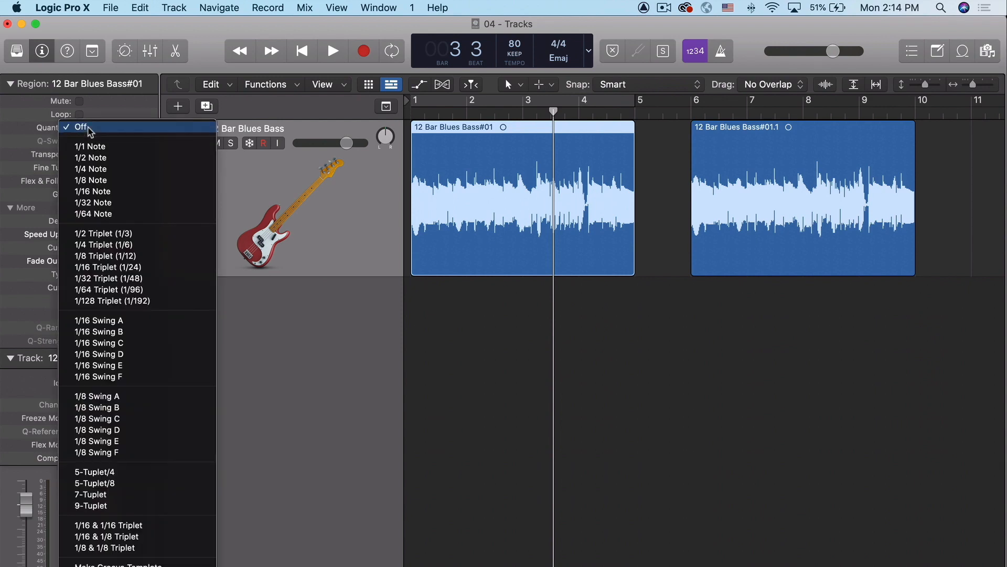
pyautogui.click(117, 192)
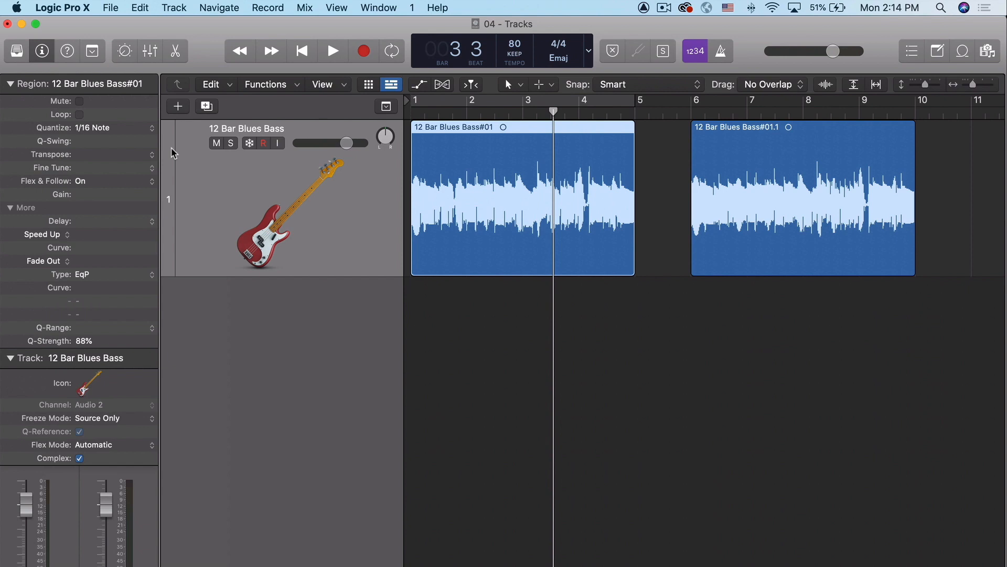
pyautogui.press('super+f')
pyautogui.press('Return')
pyautogui.press('space')
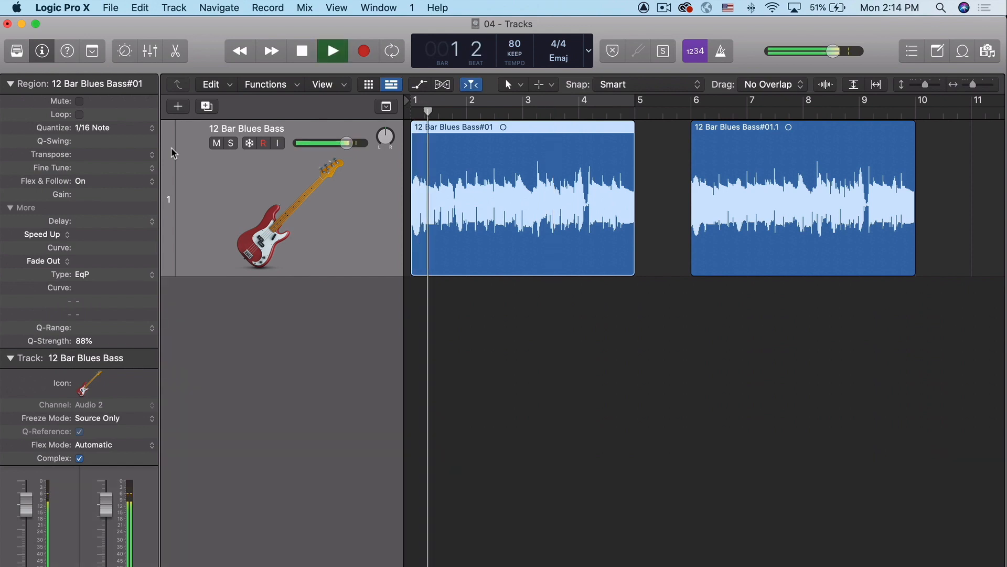
pyautogui.press('space')
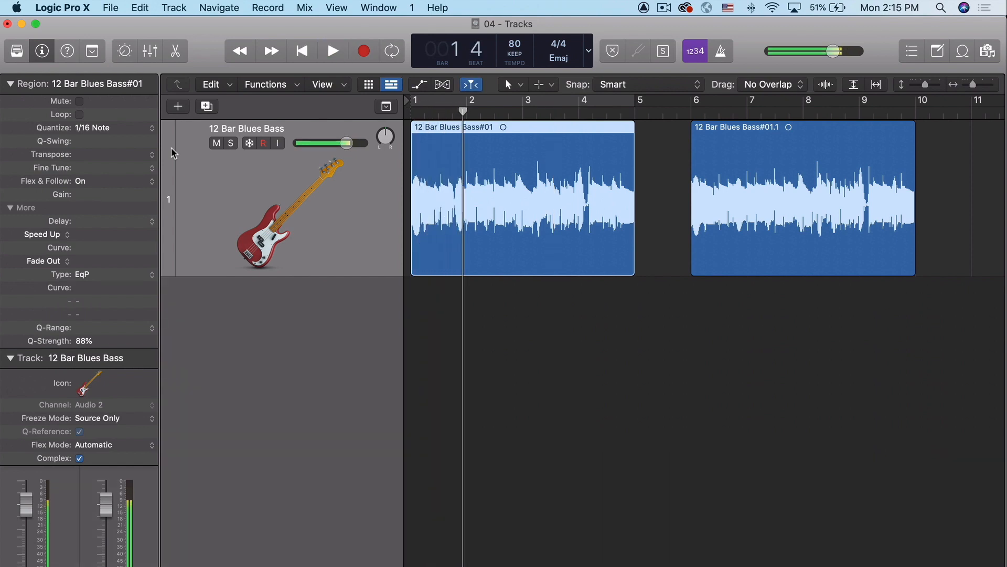
# Step: Clear the 1/16 quantization, set the region's Quantize to 1/8 Note with a Q-Range of 0 ticks, and play it back
pyautogui.click(105, 130)
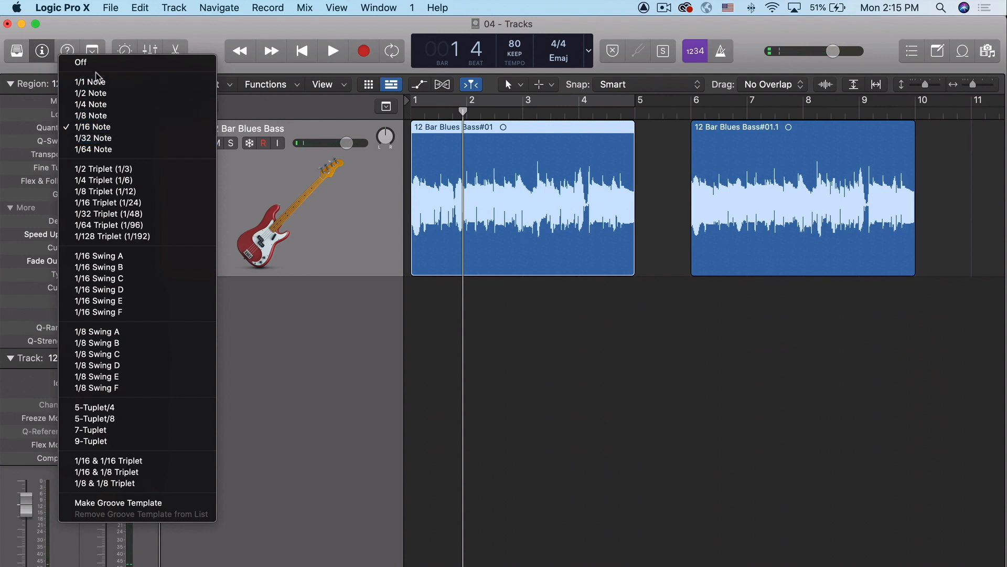
pyautogui.click(92, 63)
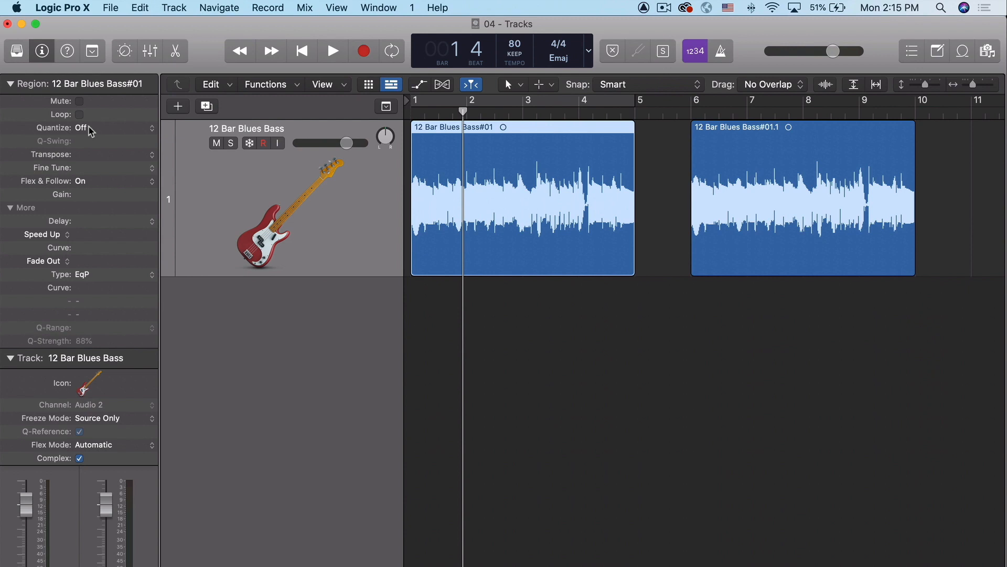
pyautogui.click(111, 128)
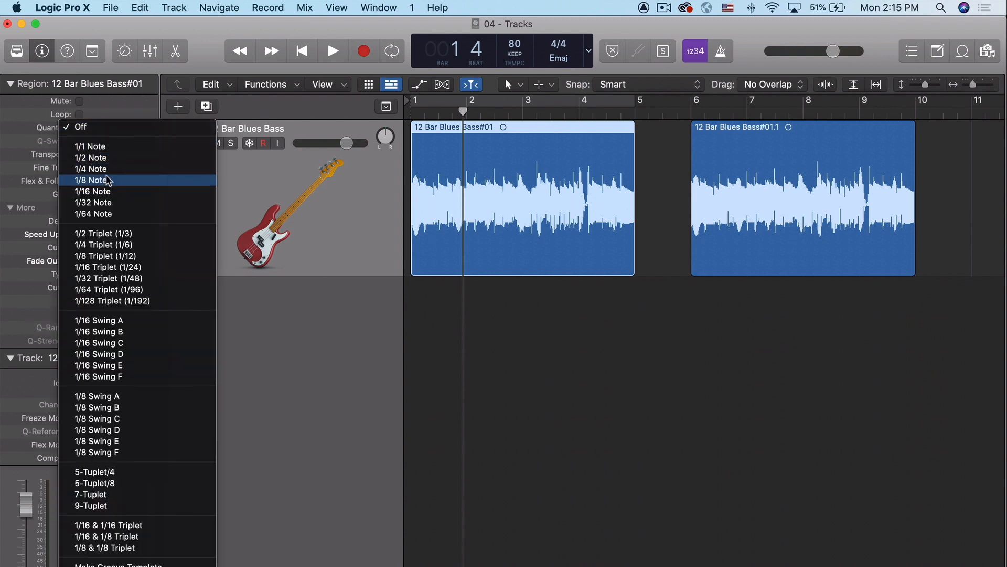
pyautogui.click(105, 180)
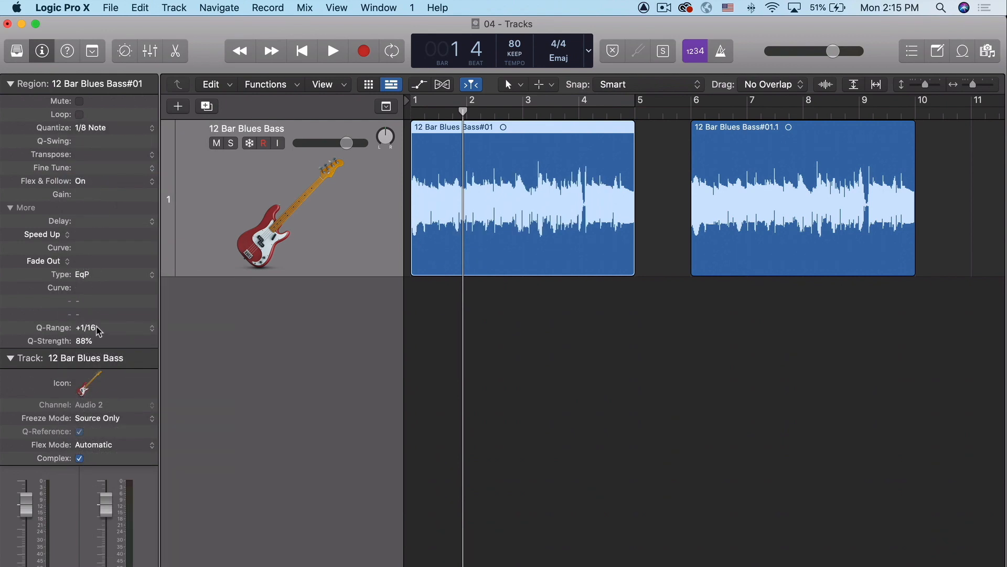
pyautogui.click(151, 329)
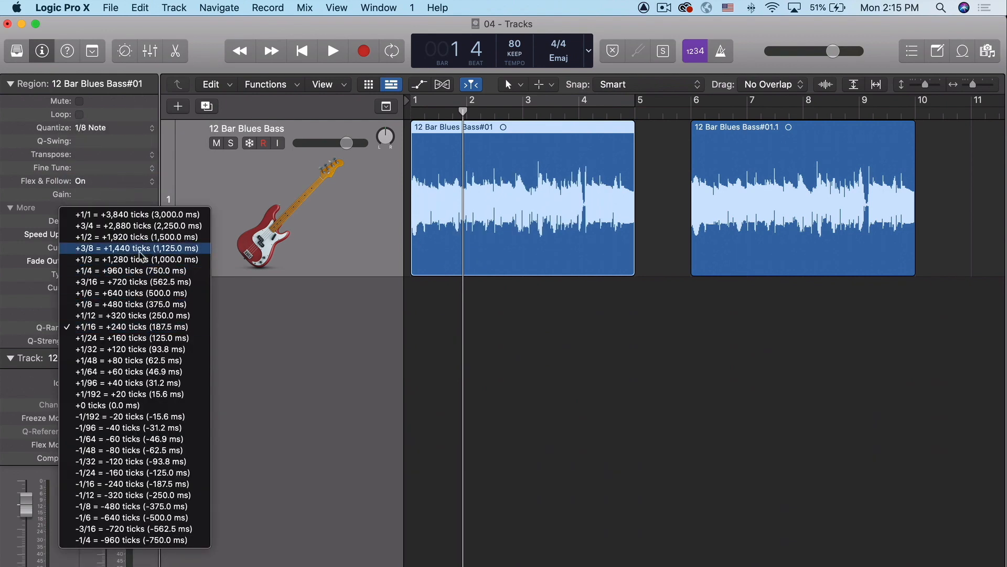
pyautogui.click(100, 405)
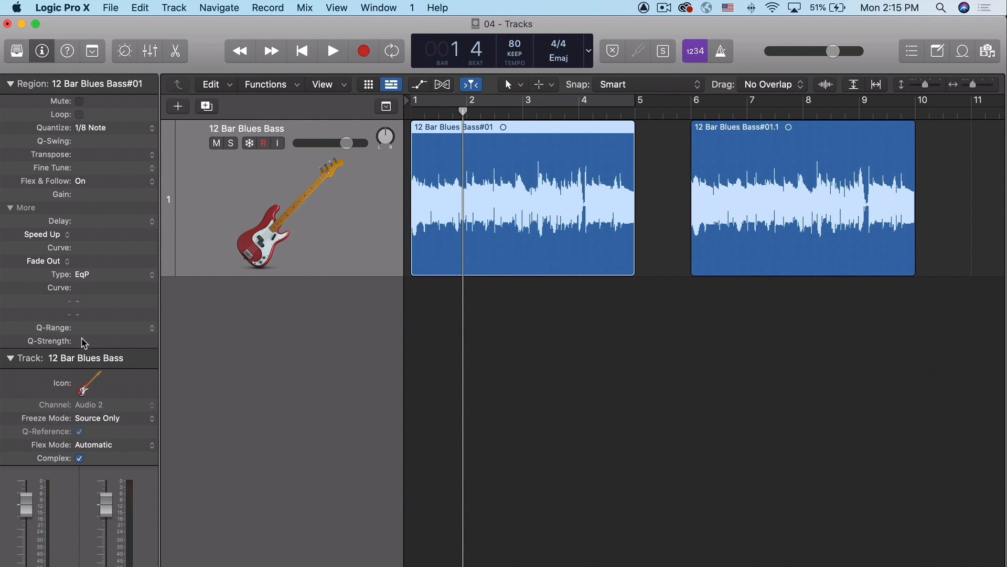
pyautogui.moveTo(82, 338)
pyautogui.press('space')
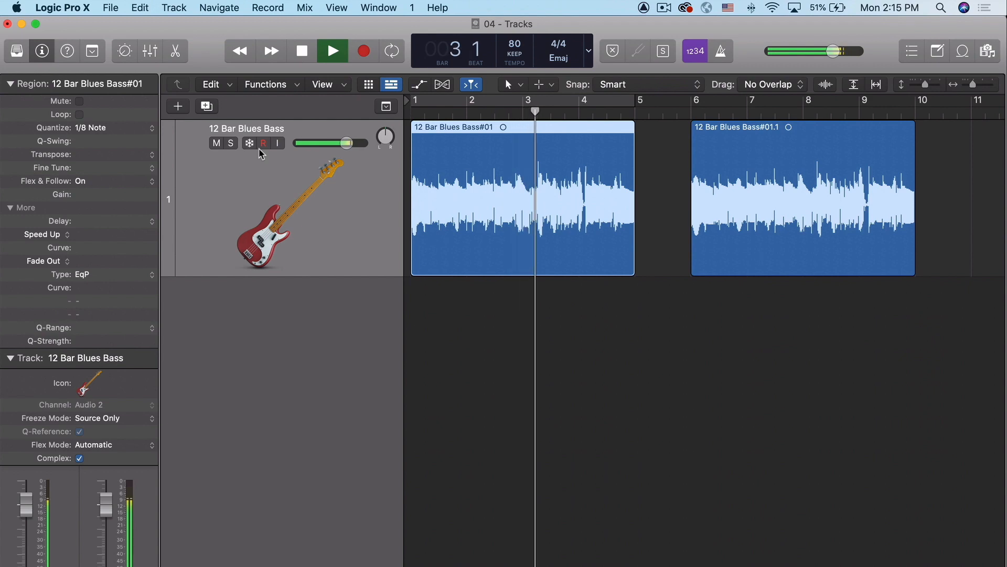
pyautogui.press('space')
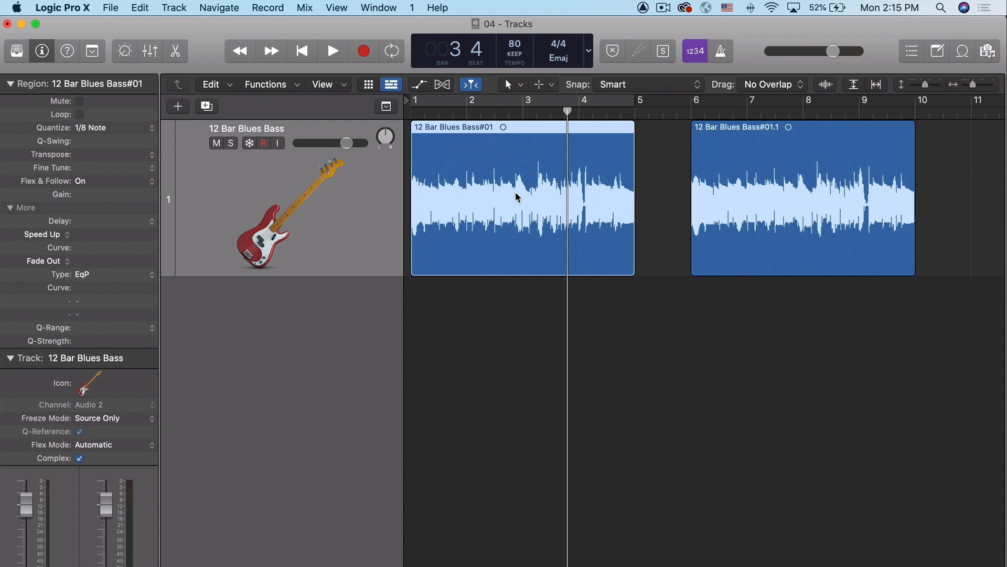
# Step: Switch the region's Speed Up setting to Fade In and return it to Speed Up
pyautogui.click(59, 234)
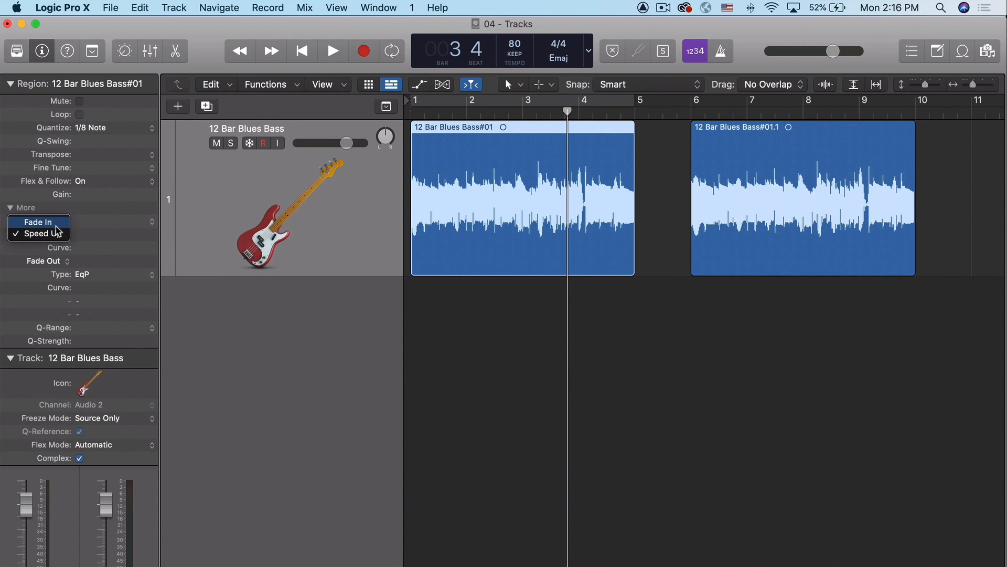
pyautogui.click(58, 226)
pyautogui.click(60, 237)
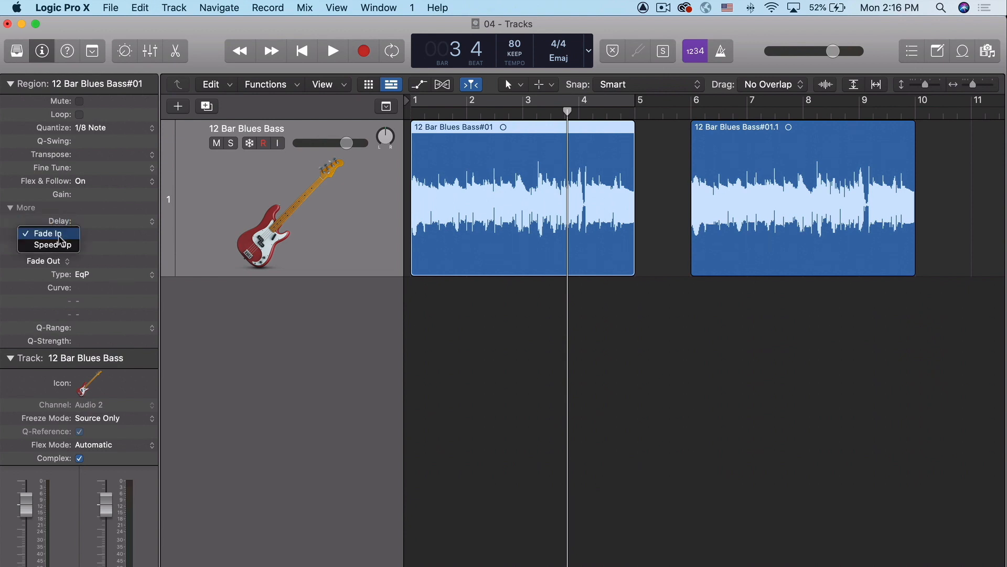
pyautogui.click(59, 244)
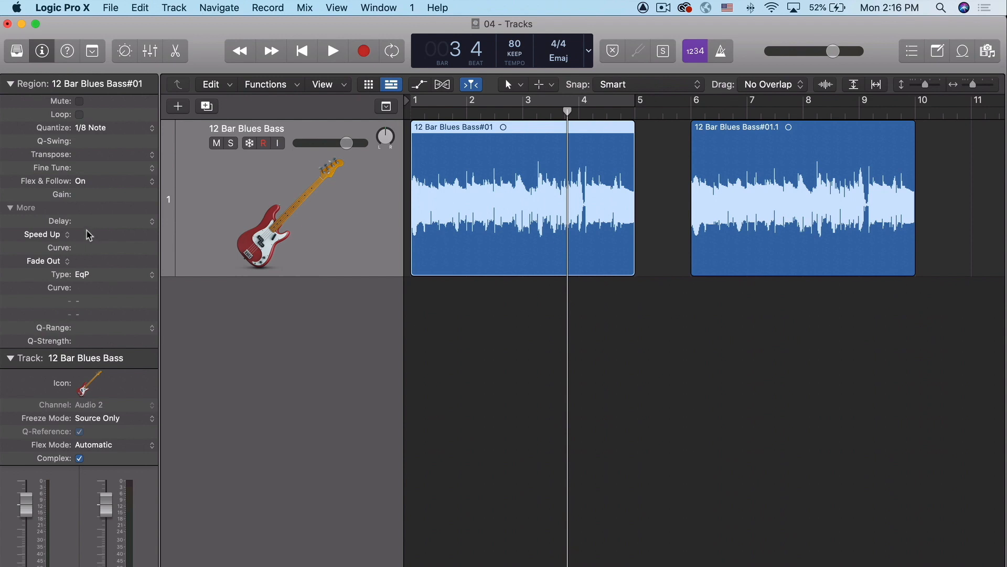
# Step: Set the first bass region's Speed Up to 5000 and play it from the beginning
pyautogui.moveTo(89, 235)
pyautogui.mouseDown()
pyautogui.moveTo(100, 128)
pyautogui.moveTo(82, 240)
pyautogui.mouseUp()
pyautogui.doubleClick(82, 235)
pyautogui.write('5000')
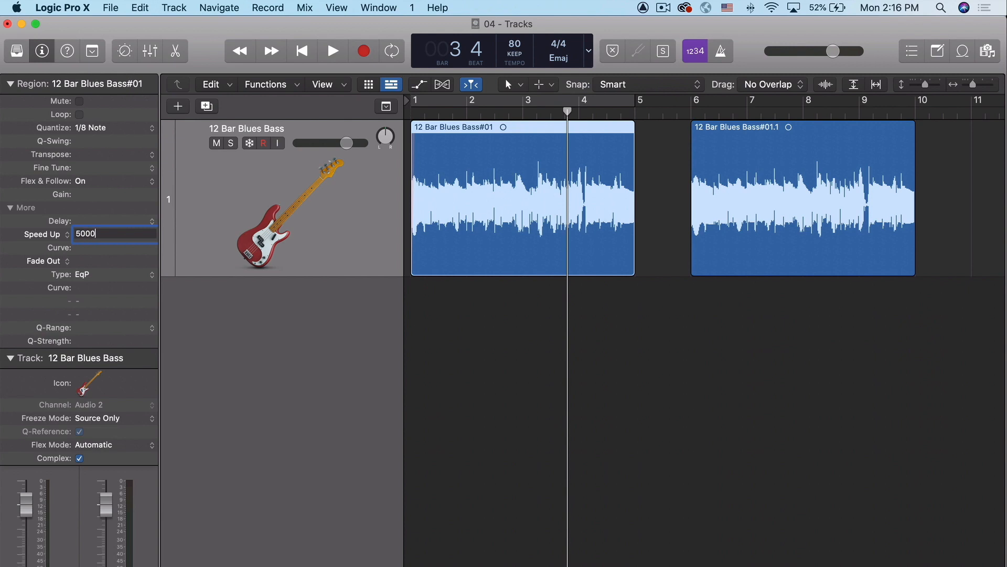
pyautogui.press('Return')
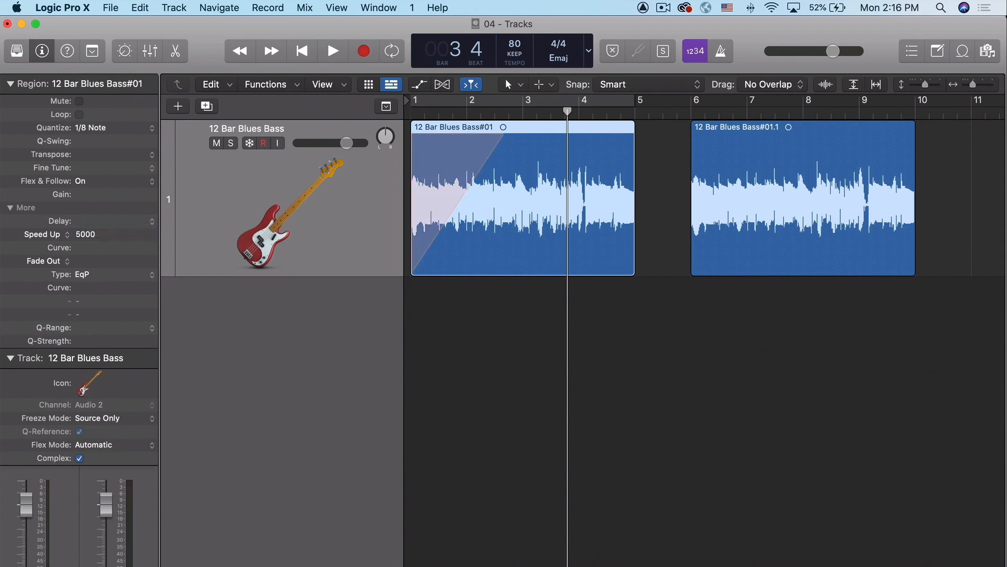
pyautogui.press('Return')
pyautogui.press('space')
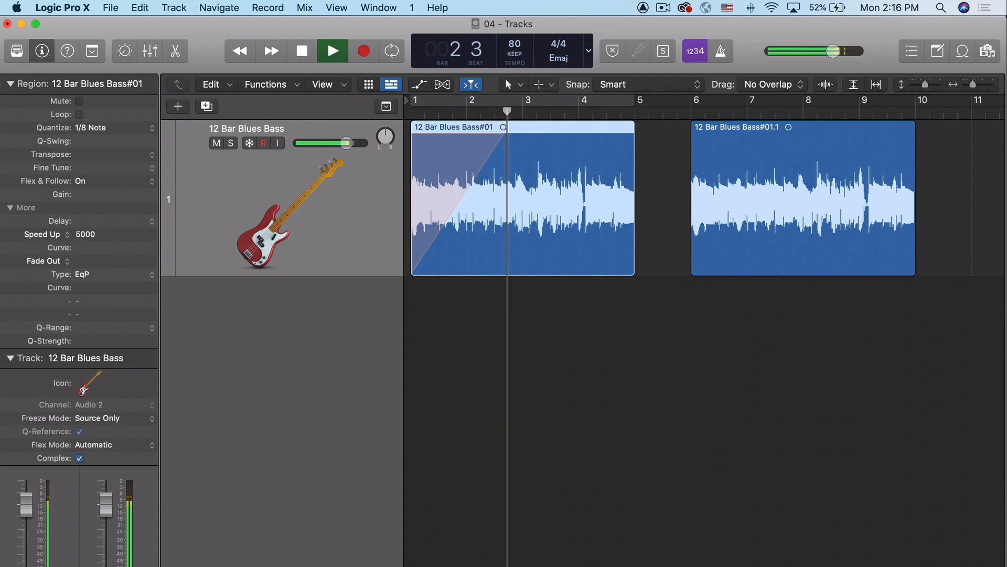
pyautogui.press('space')
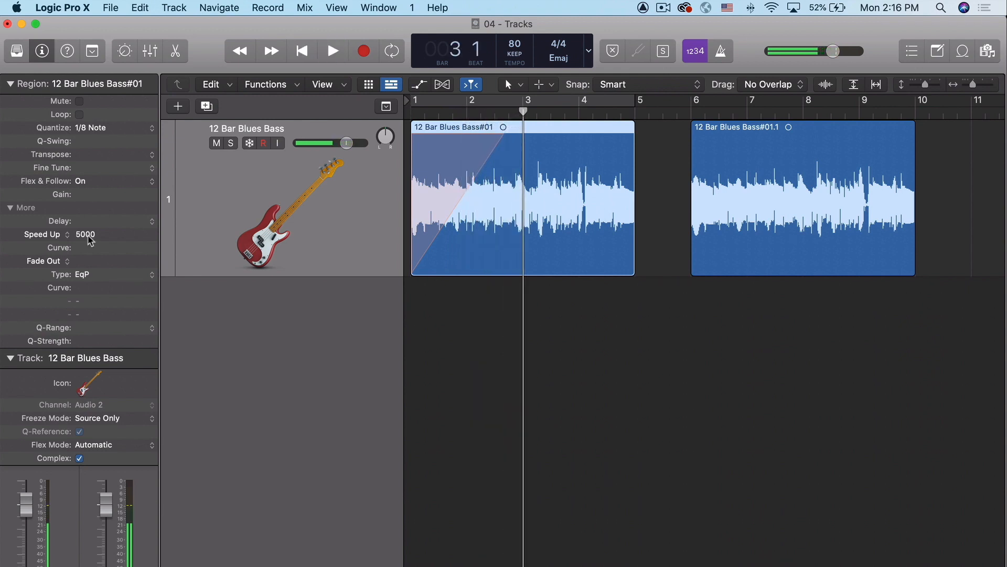
# Step: Reset the region's Speed Up to 0 and examine the available fade-out types without changing the selection
pyautogui.doubleClick(87, 235)
pyautogui.write('0')
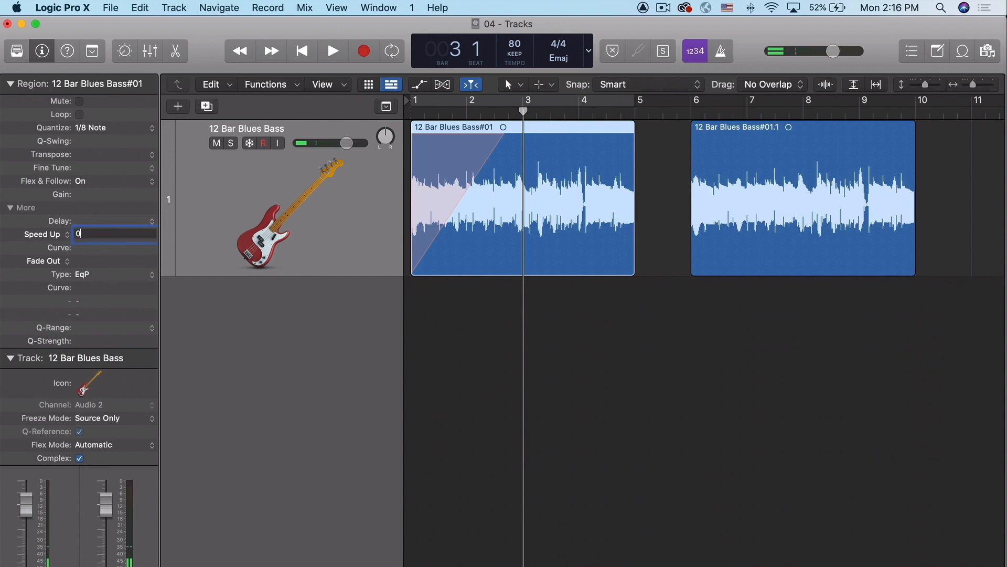
pyautogui.press('Return')
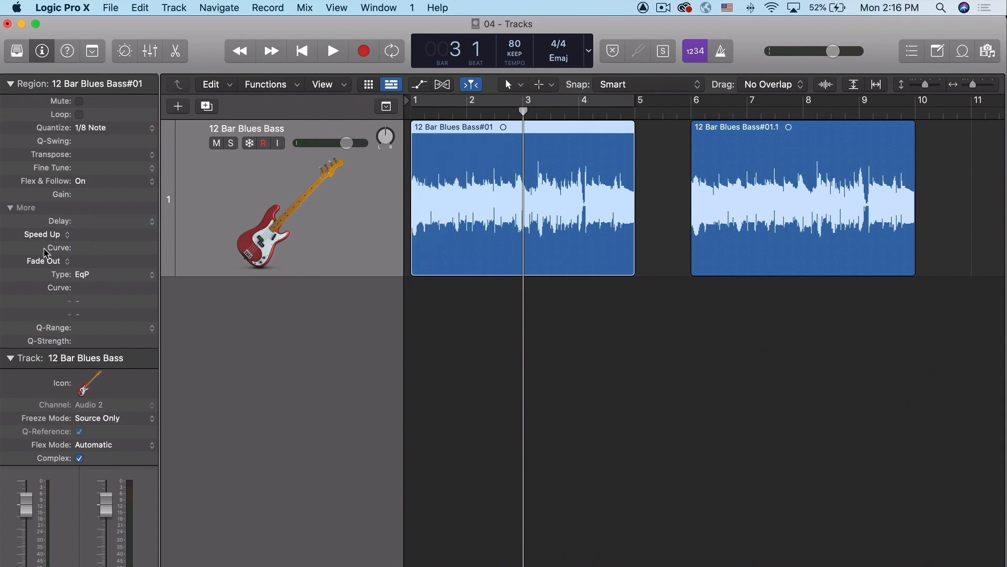
pyautogui.click(102, 273)
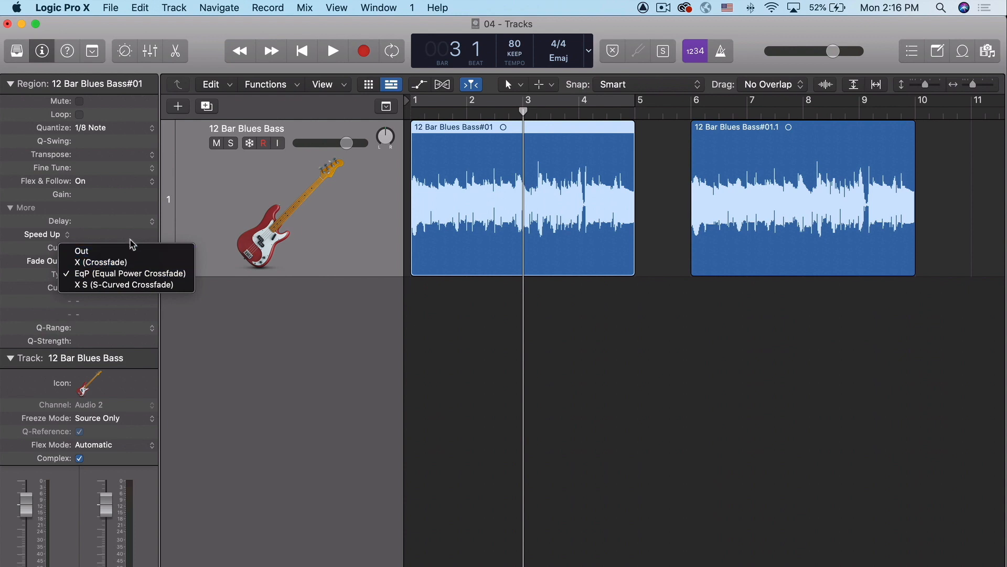
pyautogui.click(146, 238)
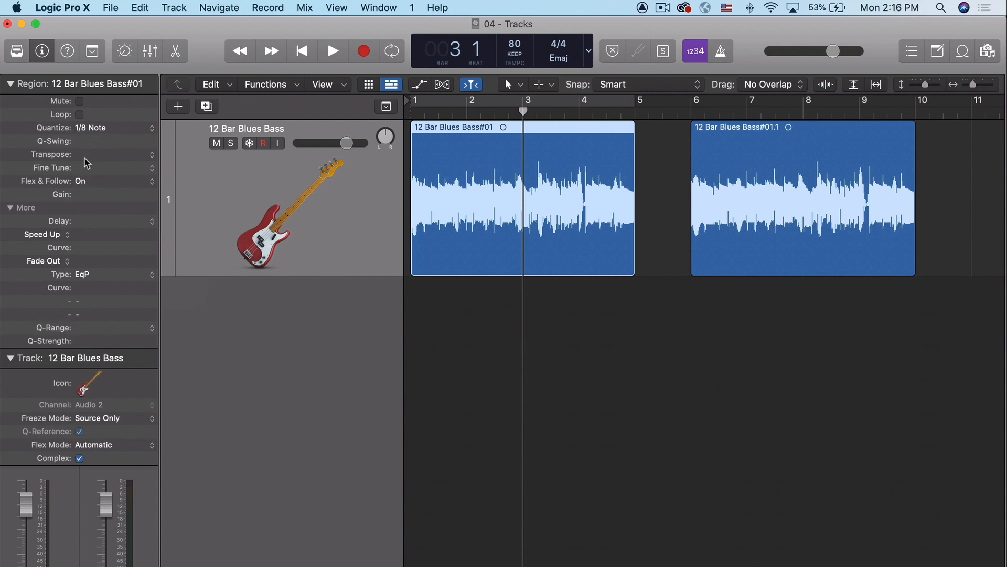
# Step: Set both Quantize and Flex & Follow to Off for the first bass region
pyautogui.click(102, 126)
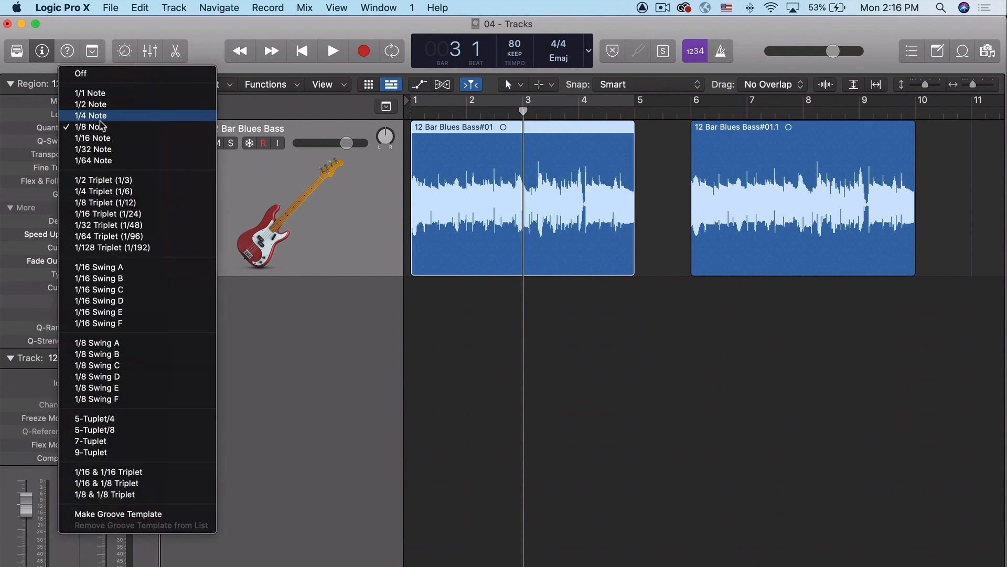
pyautogui.click(94, 79)
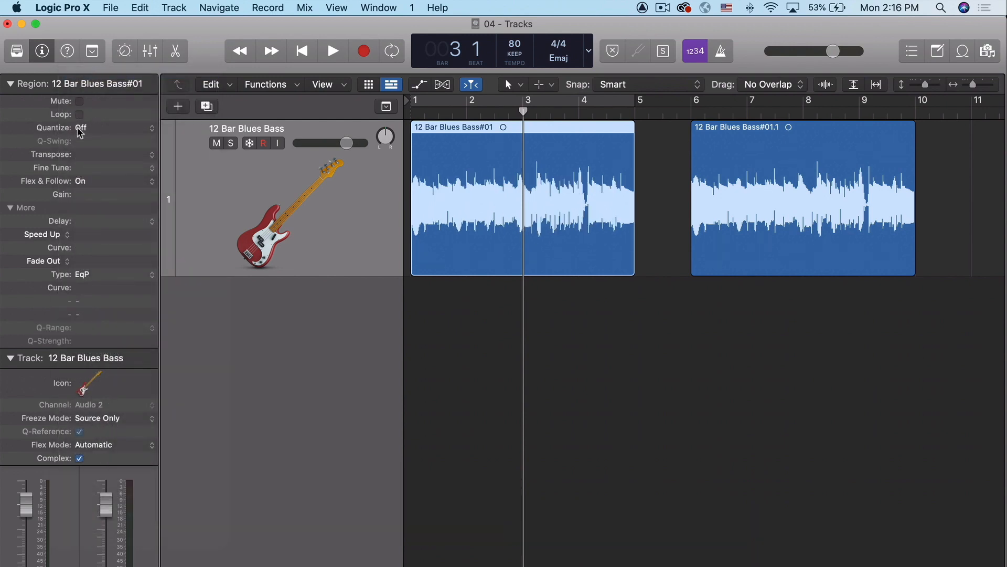
pyautogui.click(82, 181)
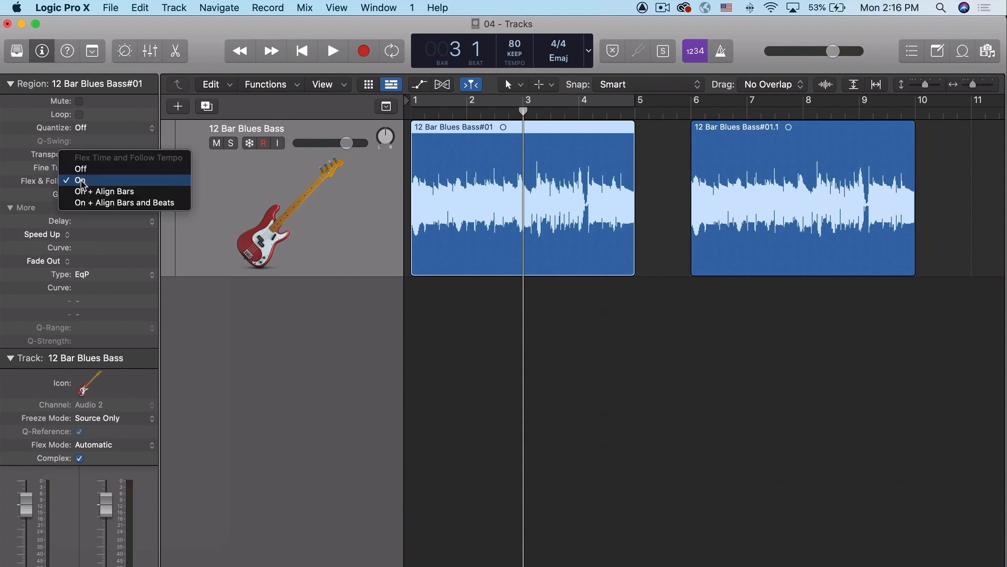
pyautogui.click(86, 169)
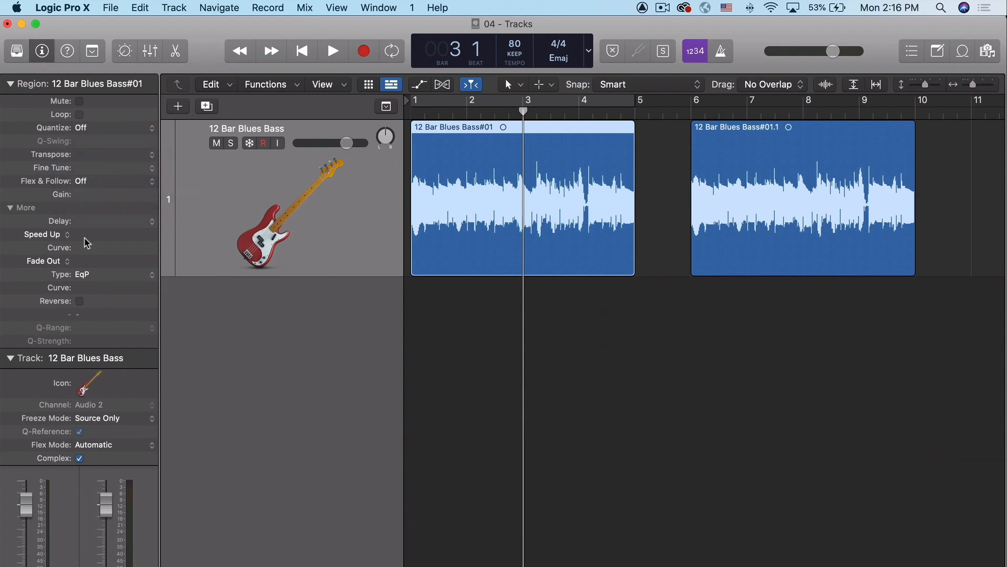
# Step: Enable Reverse on the first bass region, set its Flex & Follow to On and play it briefly from bar 3
pyautogui.click(79, 301)
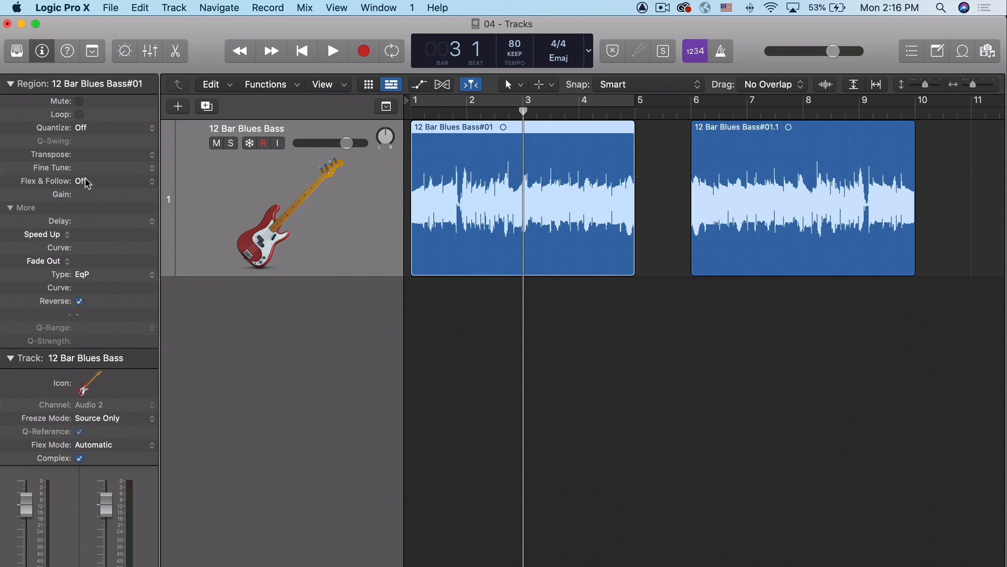
pyautogui.click(84, 181)
pyautogui.click(93, 192)
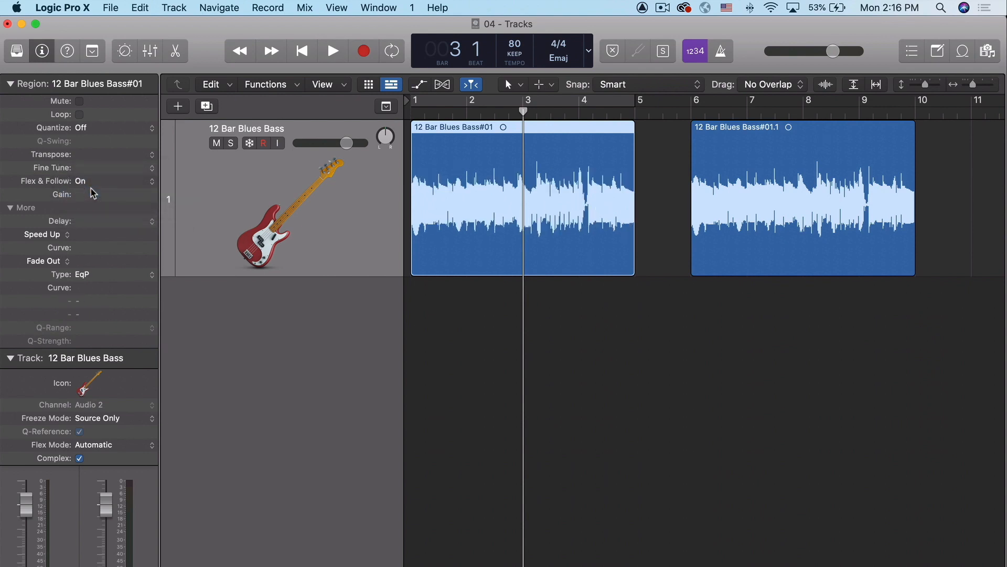
pyautogui.press('space')
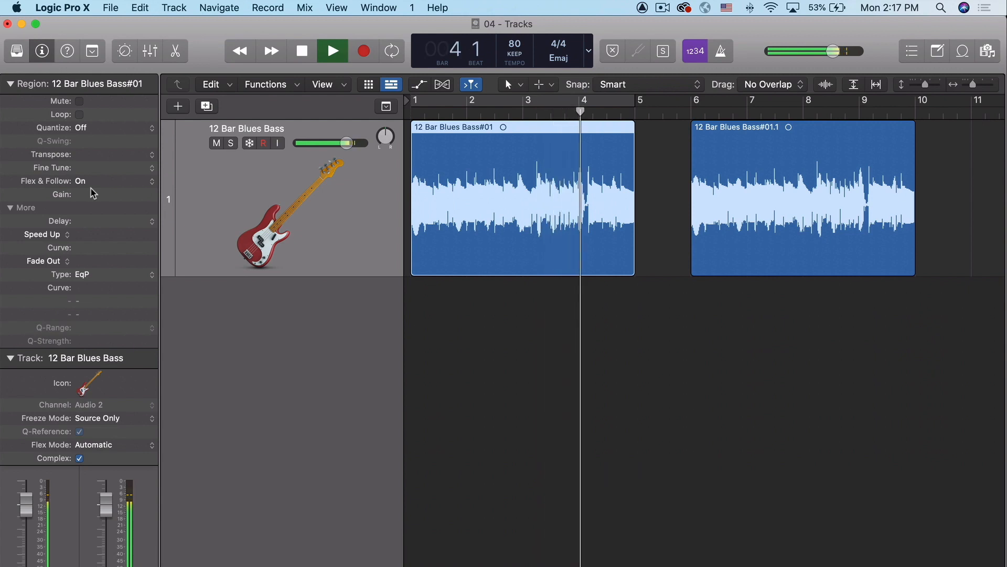
pyautogui.press('space')
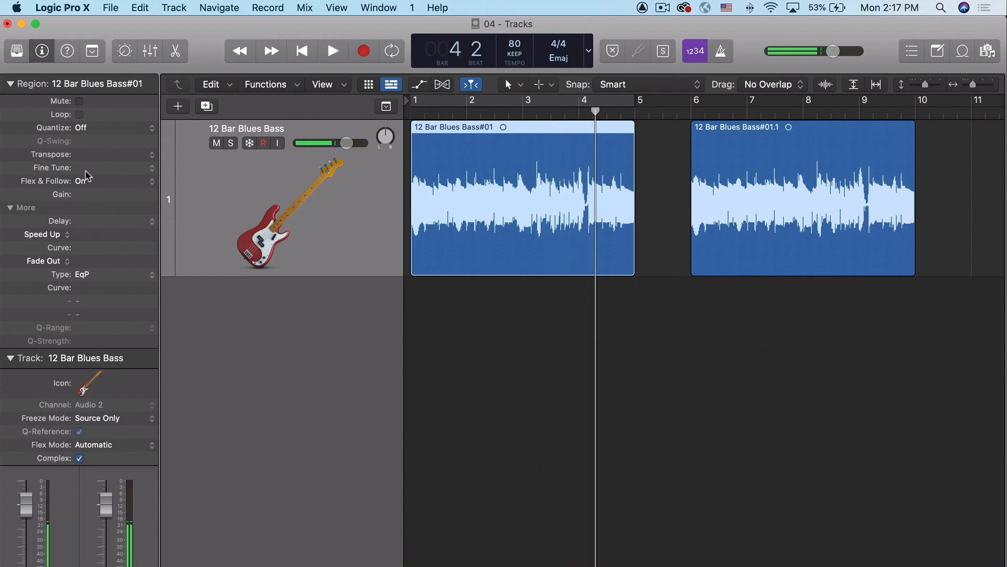
# Step: Set the first bass region's Flex & Follow back to Off and disable Reverse
pyautogui.click(84, 182)
pyautogui.click(81, 169)
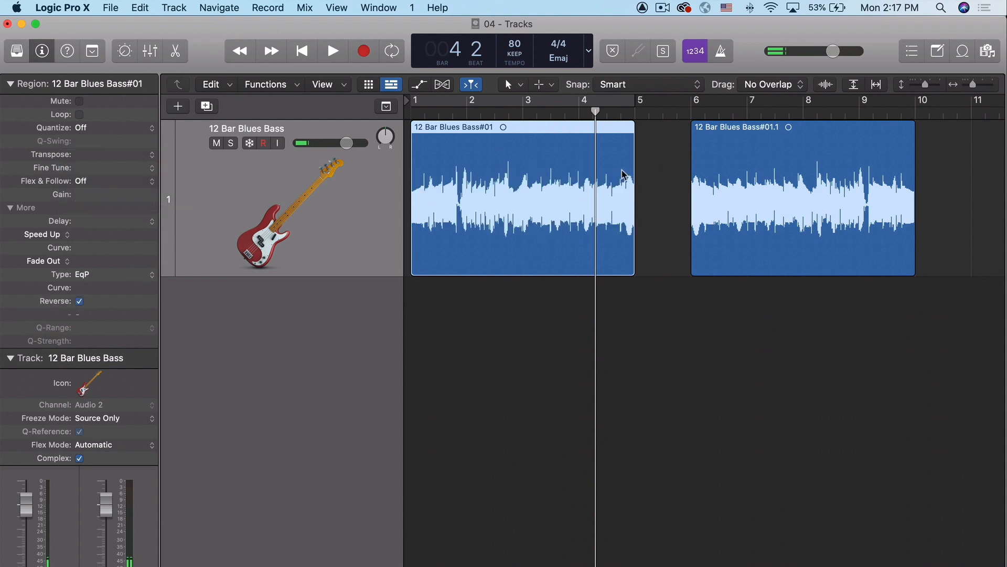
pyautogui.click(80, 302)
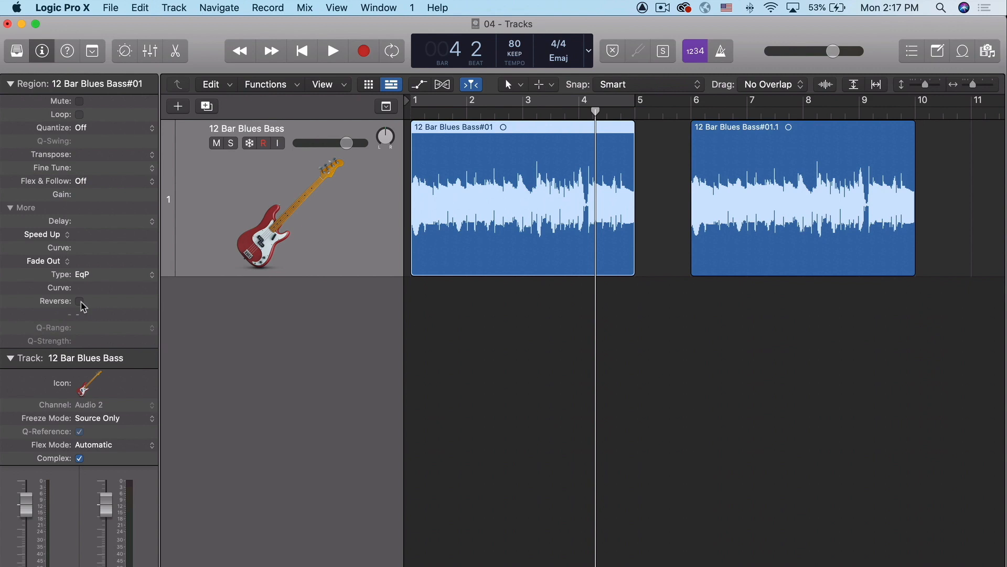
# Step: Review the bass track's Freeze Mode options and set the mode to Pre Fader
pyautogui.click(115, 422)
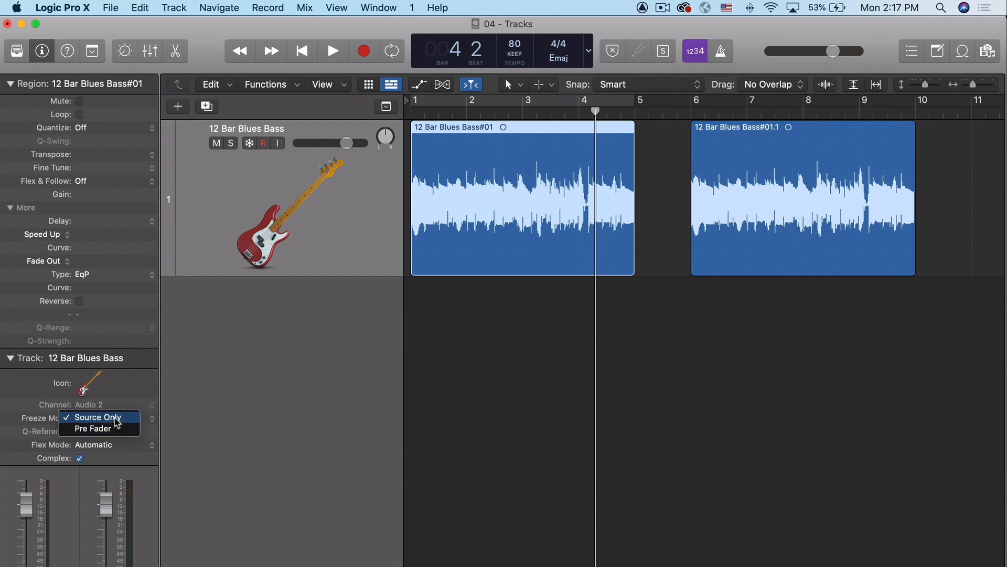
pyautogui.click(134, 417)
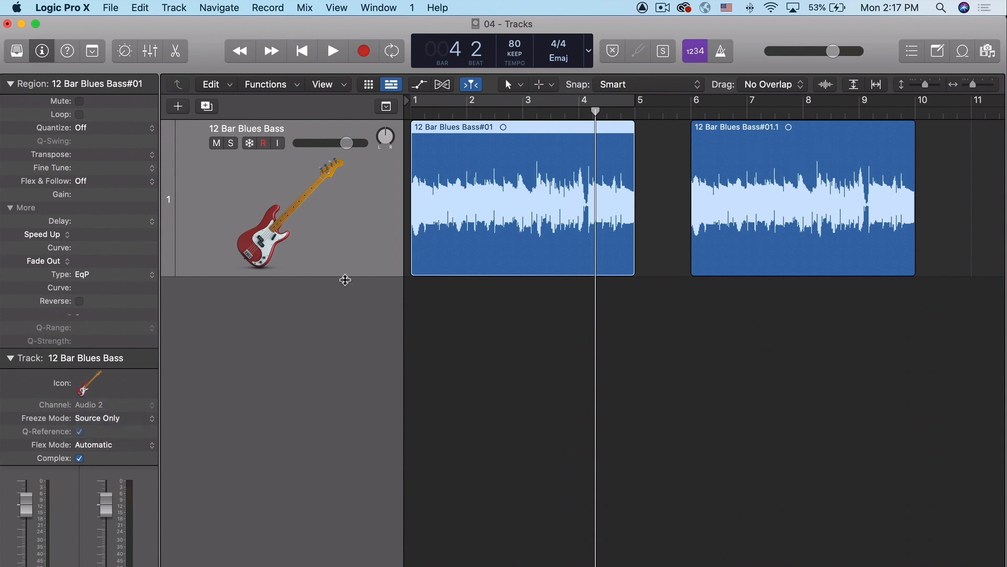
pyautogui.click(112, 422)
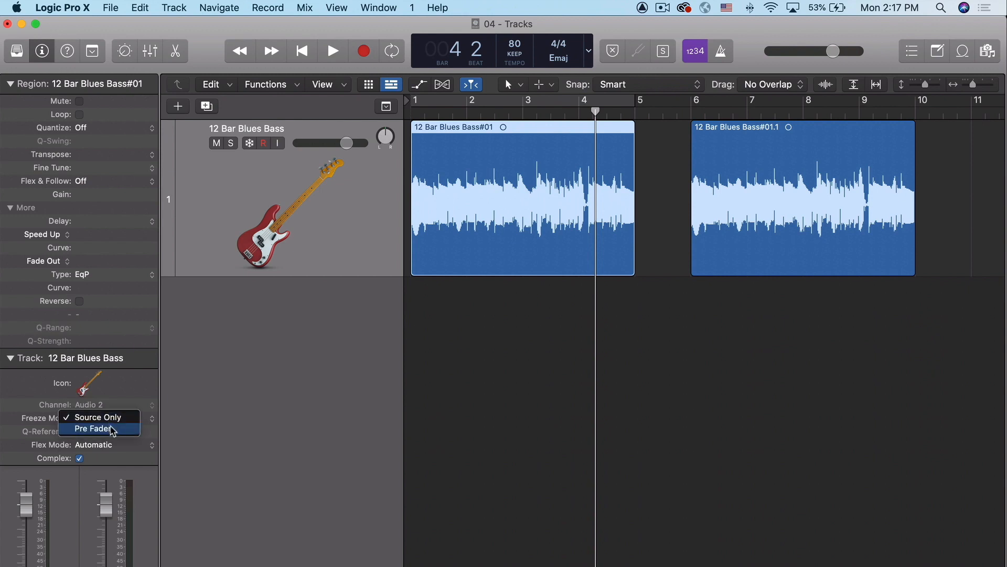
pyautogui.click(112, 431)
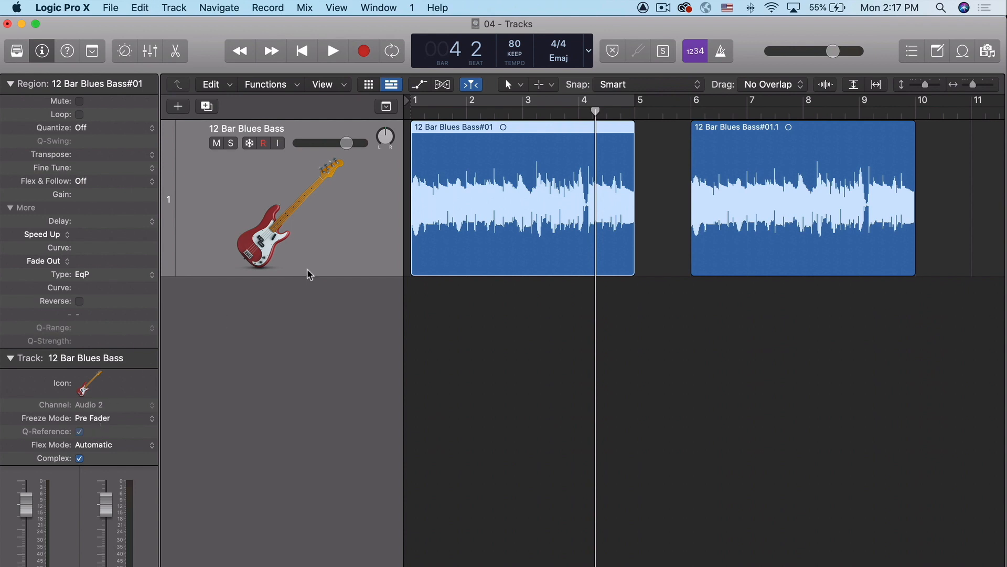
# Step: Examine the available header components for the bass track, including Freeze, without changing them
pyautogui.click(339, 238)
pyautogui.click(236, 438)
pyautogui.rightClick(352, 215)
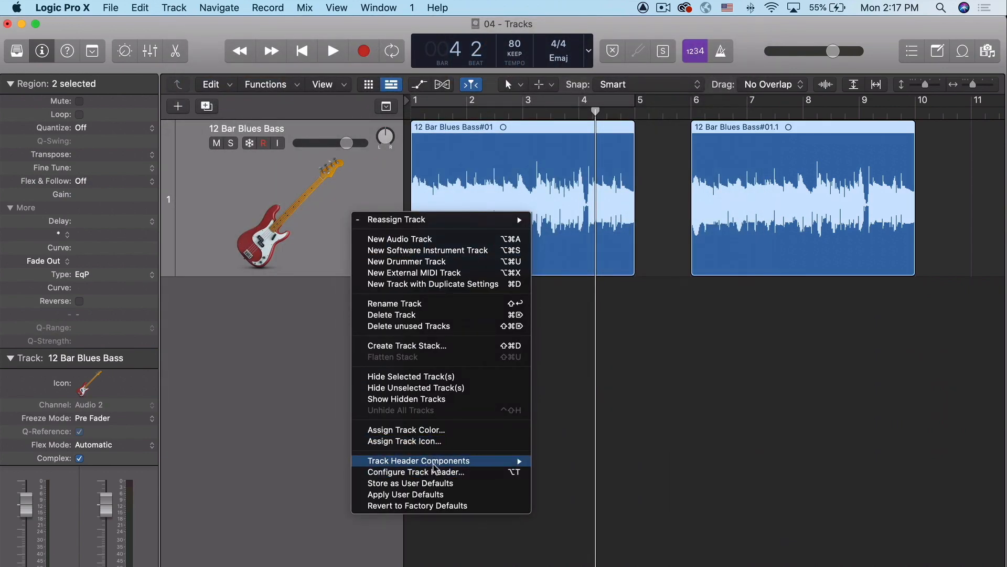
pyautogui.moveTo(517, 469)
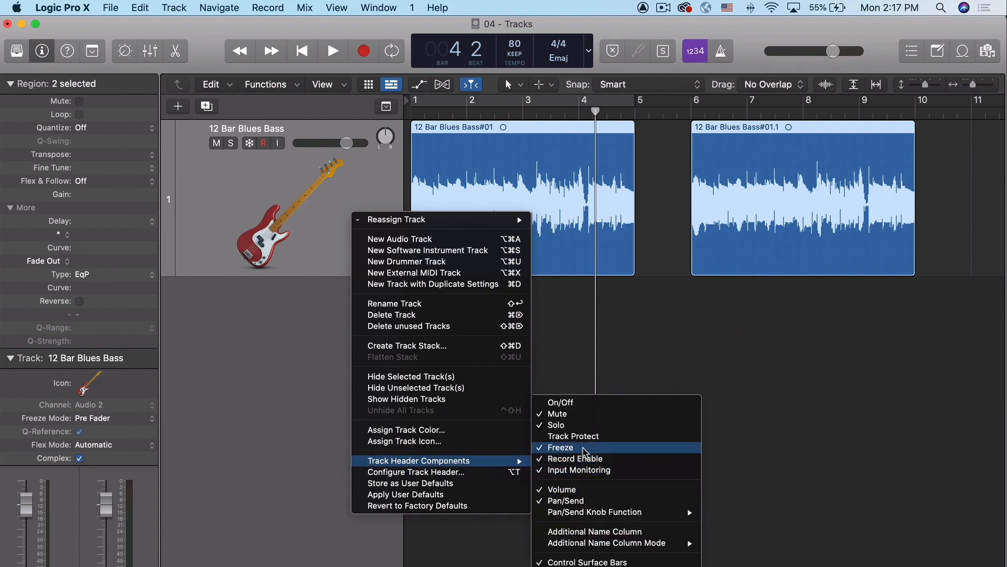
pyautogui.click(261, 373)
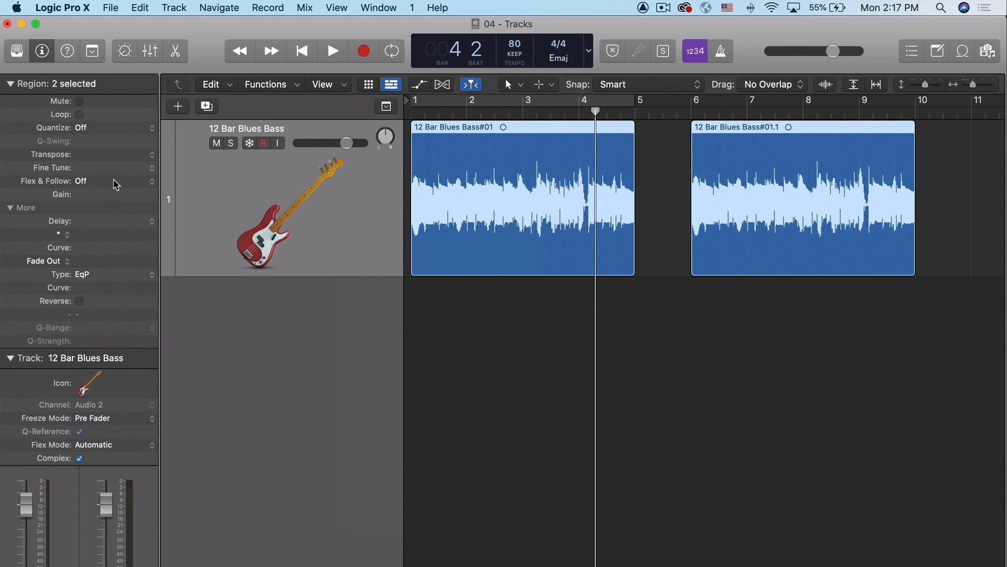
# Step: Set the bass track's Flex Mode to Flex Pitch and examine its Formants options without changing the selection
pyautogui.click(96, 447)
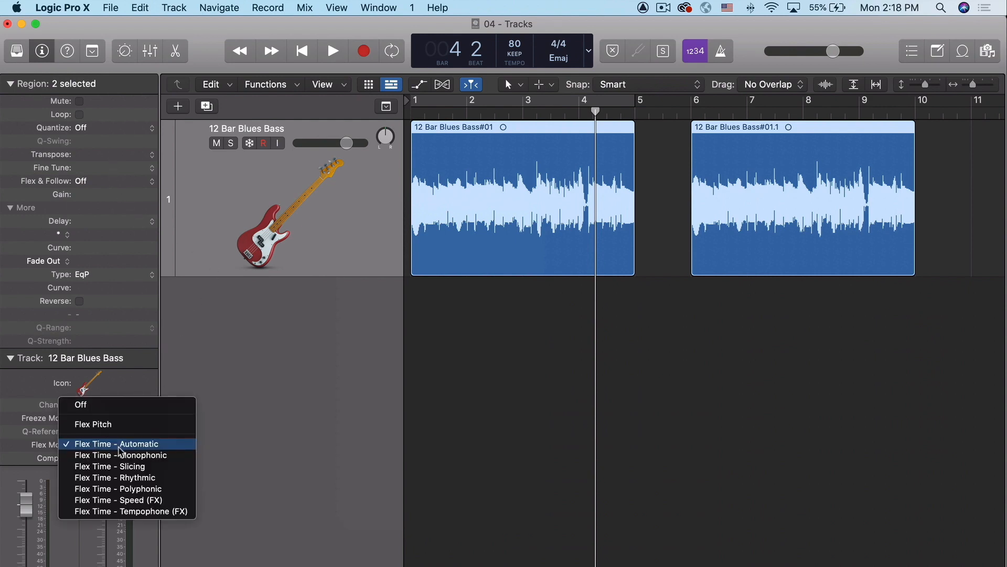
pyautogui.click(115, 426)
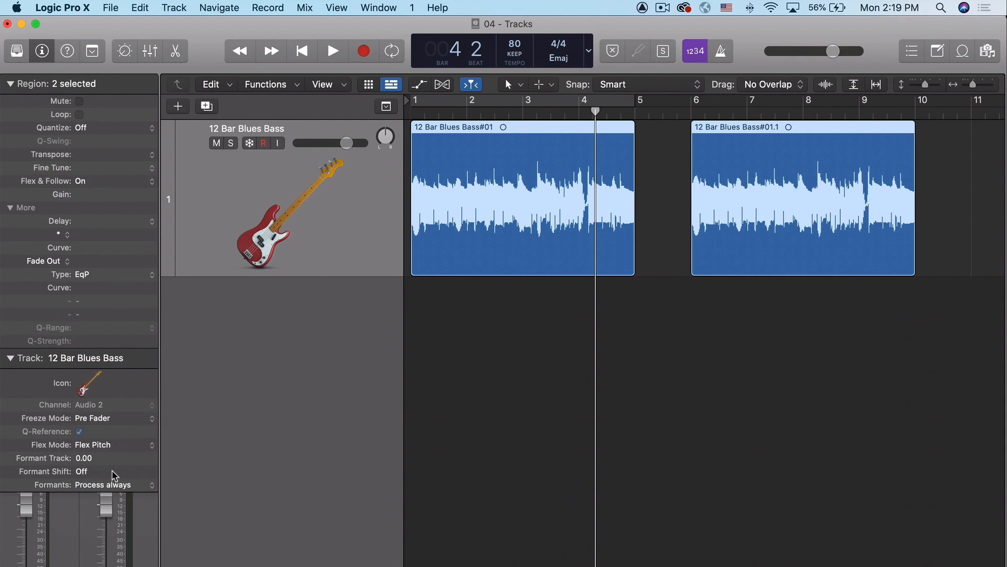
pyautogui.click(118, 485)
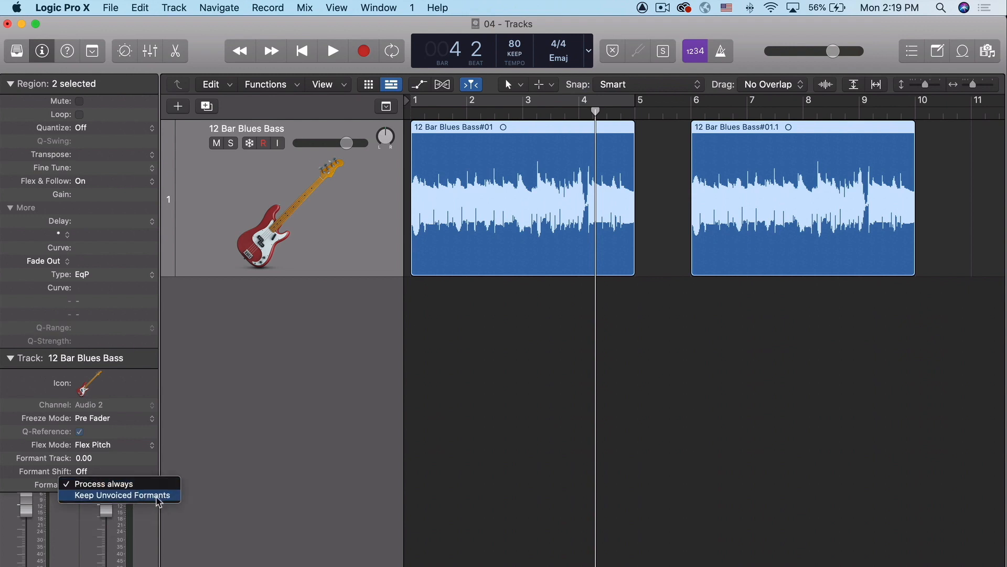
pyautogui.click(176, 456)
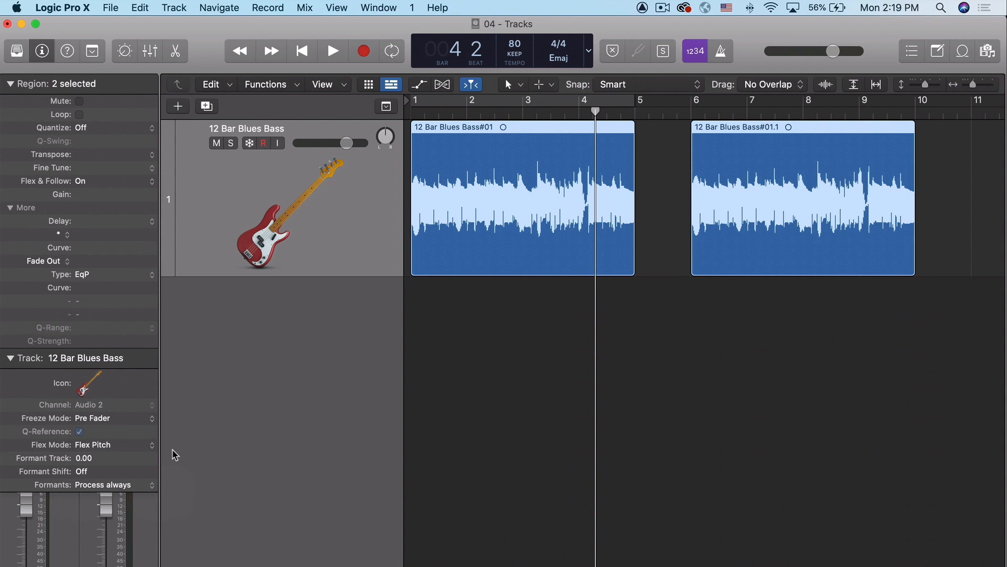
# Step: Switch the bass track's Flex Mode through Rhythmic, Speed (FX) and Tempophone (FX), and return it to Flex Time - Automatic
pyautogui.click(105, 446)
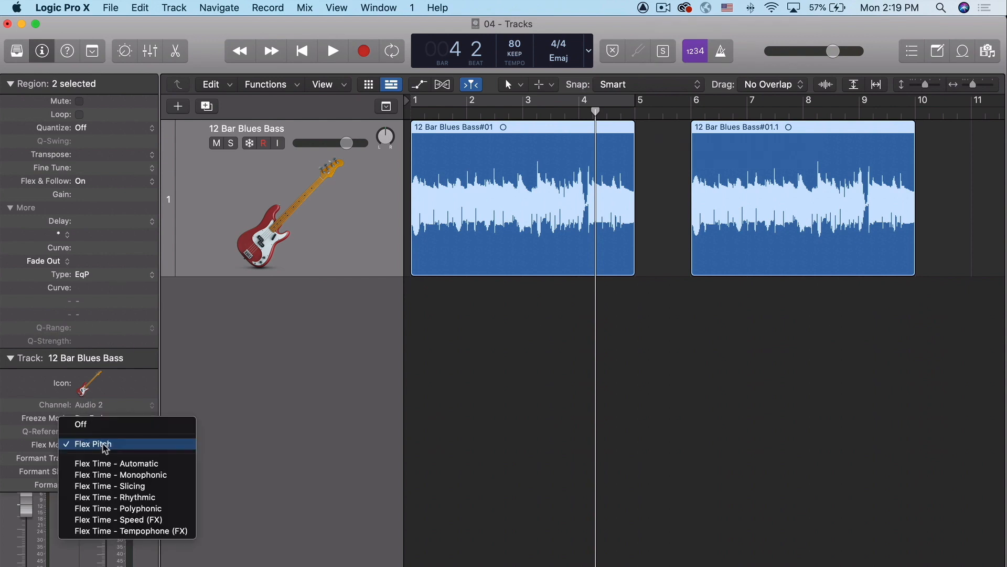
pyautogui.click(146, 504)
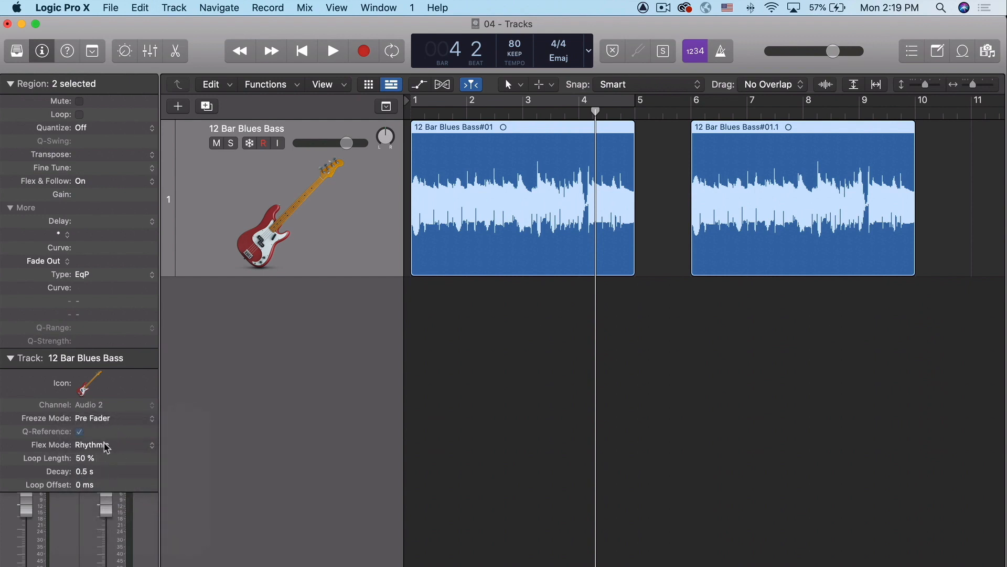
pyautogui.click(105, 444)
pyautogui.click(116, 467)
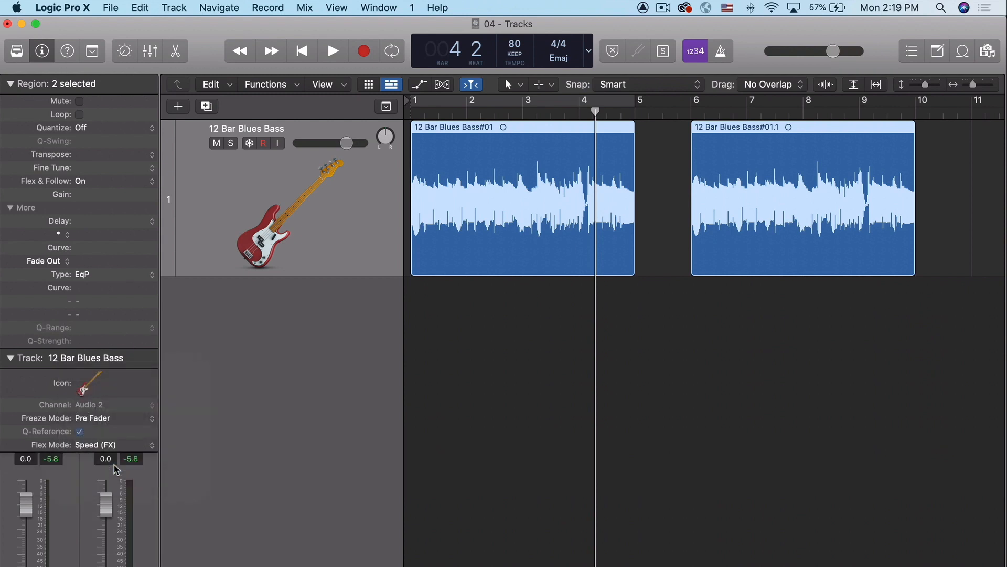
pyautogui.click(115, 445)
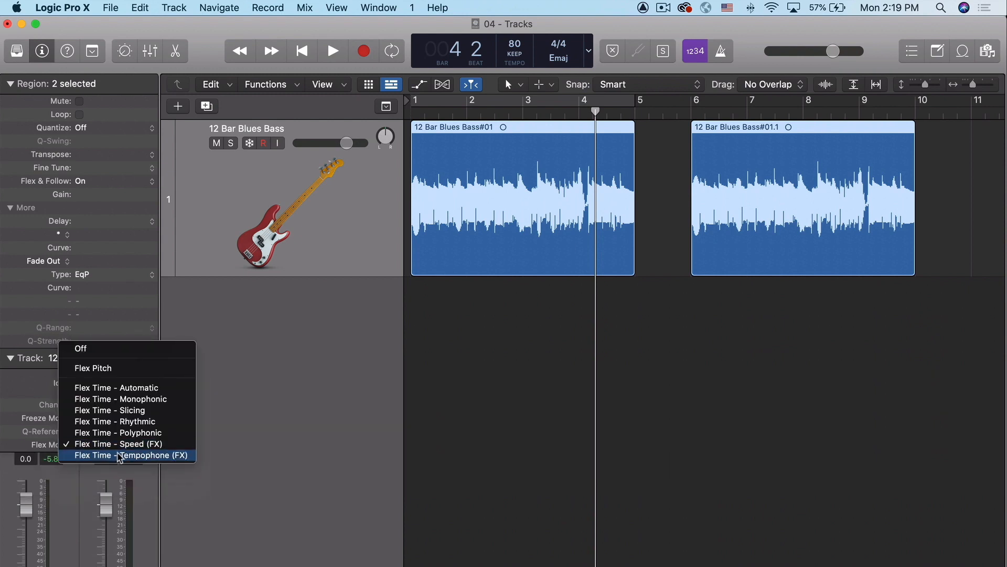
pyautogui.click(117, 455)
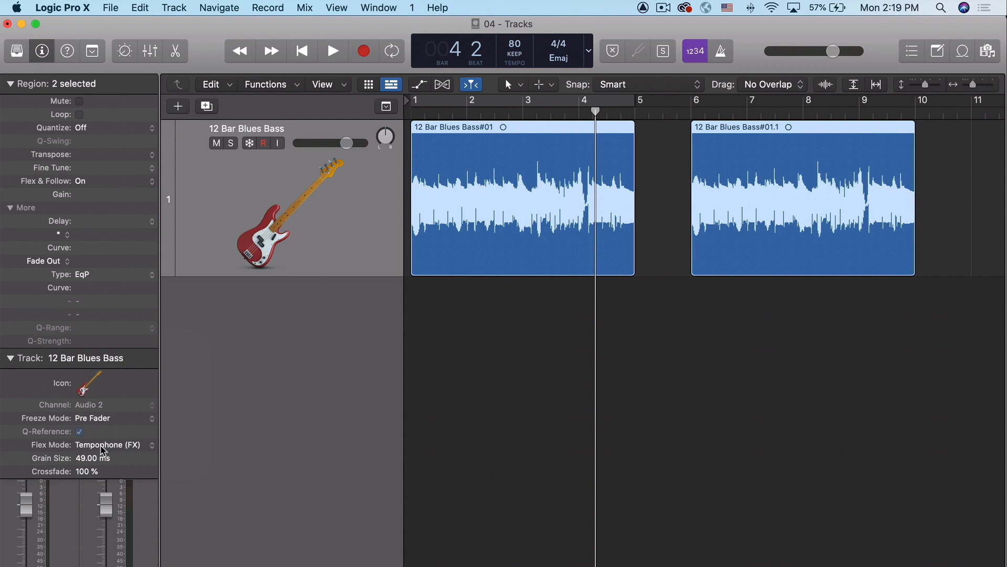
pyautogui.click(103, 450)
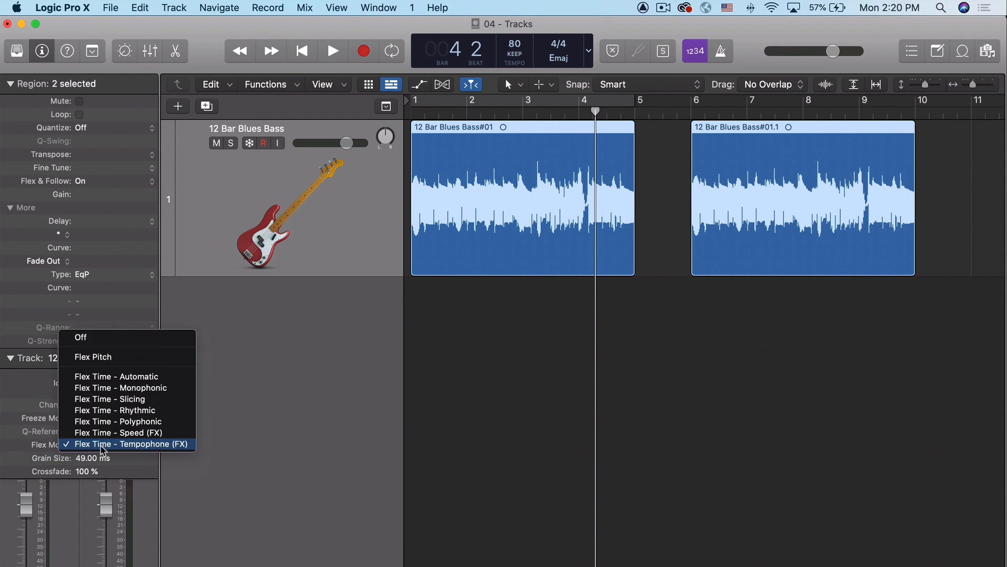
pyautogui.click(122, 377)
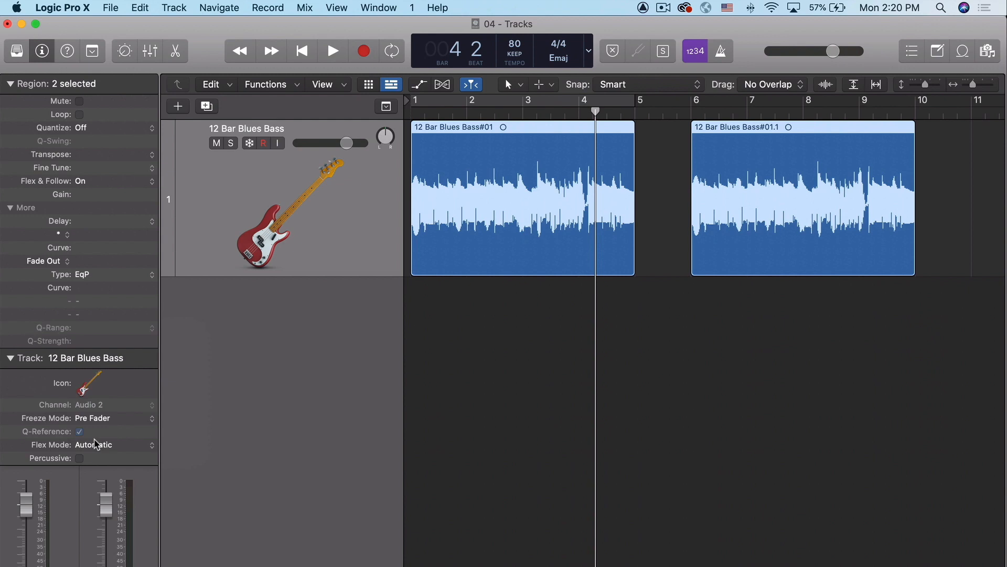
# Step: Set the bass track to Flex Pitch in the audio track editor and close the editor
pyautogui.click(177, 51)
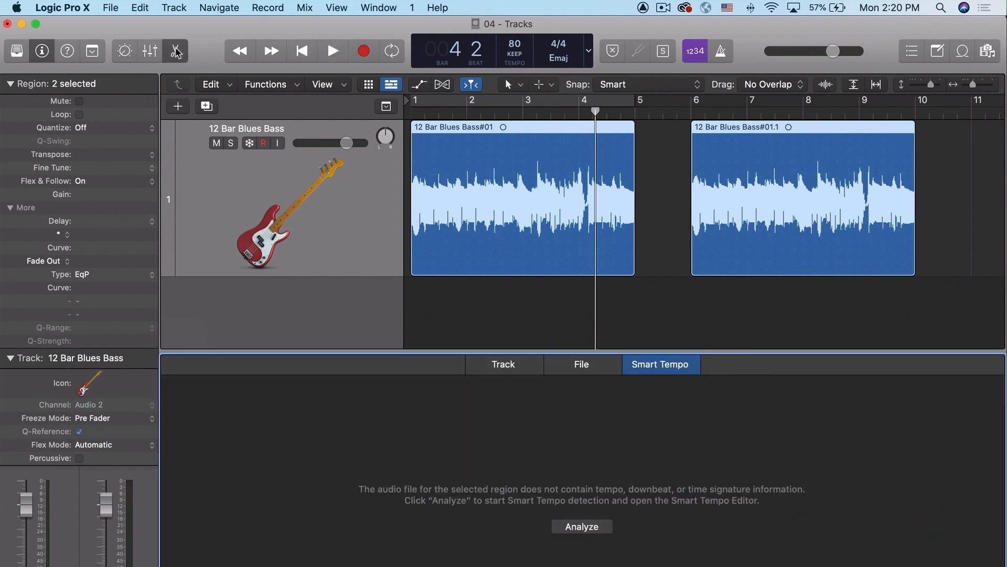
pyautogui.click(501, 365)
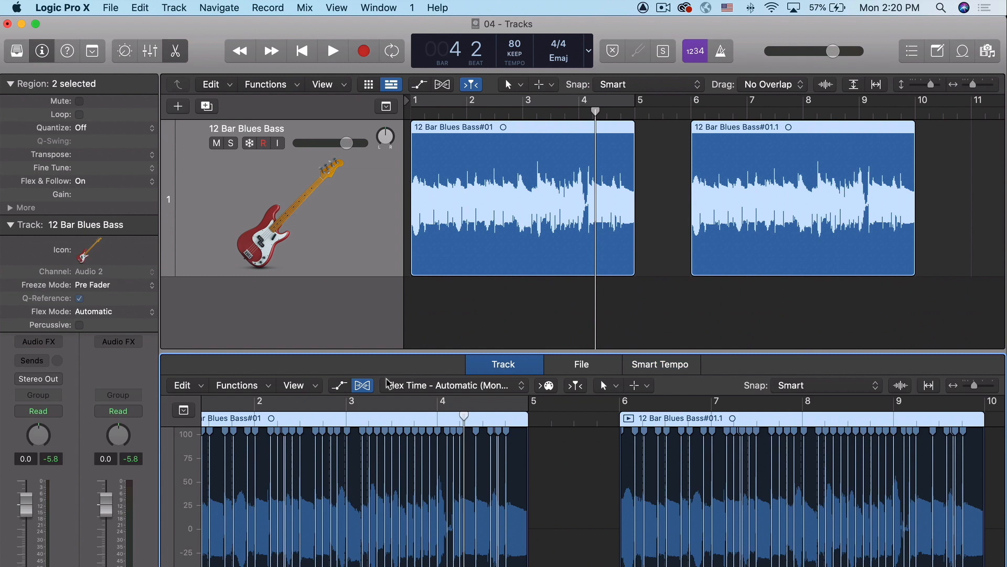
pyautogui.click(423, 385)
pyautogui.click(426, 369)
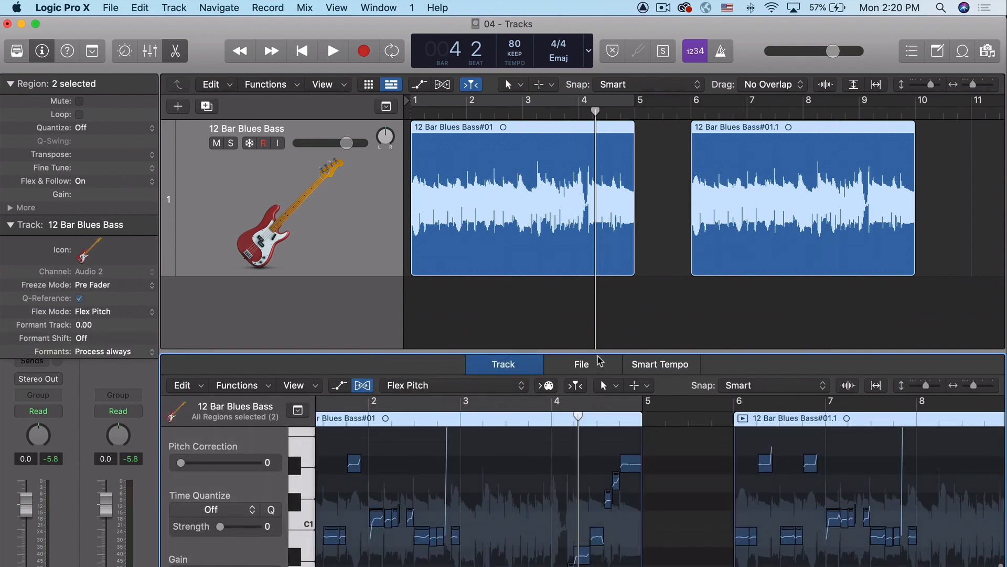
pyautogui.click(176, 51)
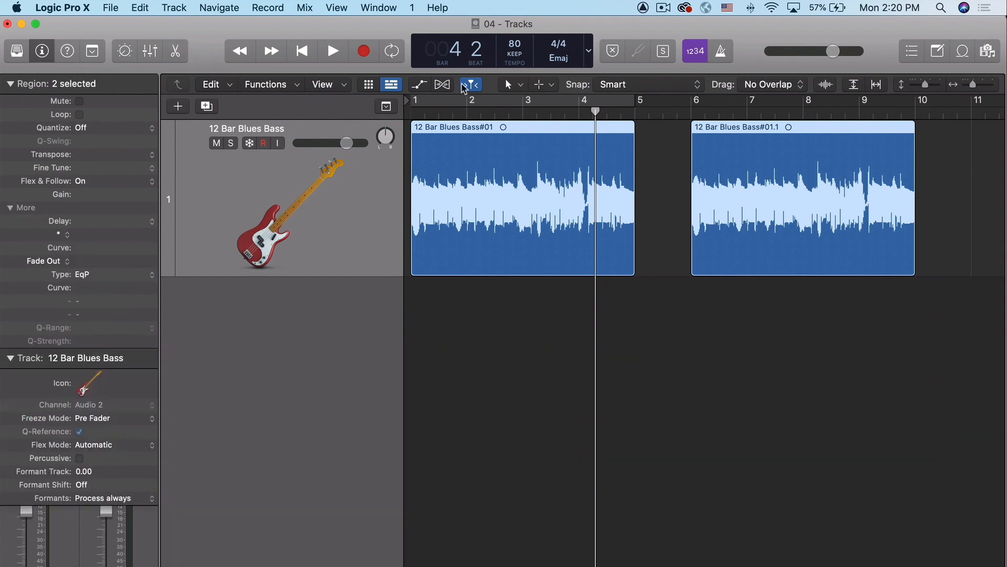
# Step: Display the Flex Pitch notes in the Tracks area and select the first region's note starting at bar 4 beat 2
pyautogui.click(443, 85)
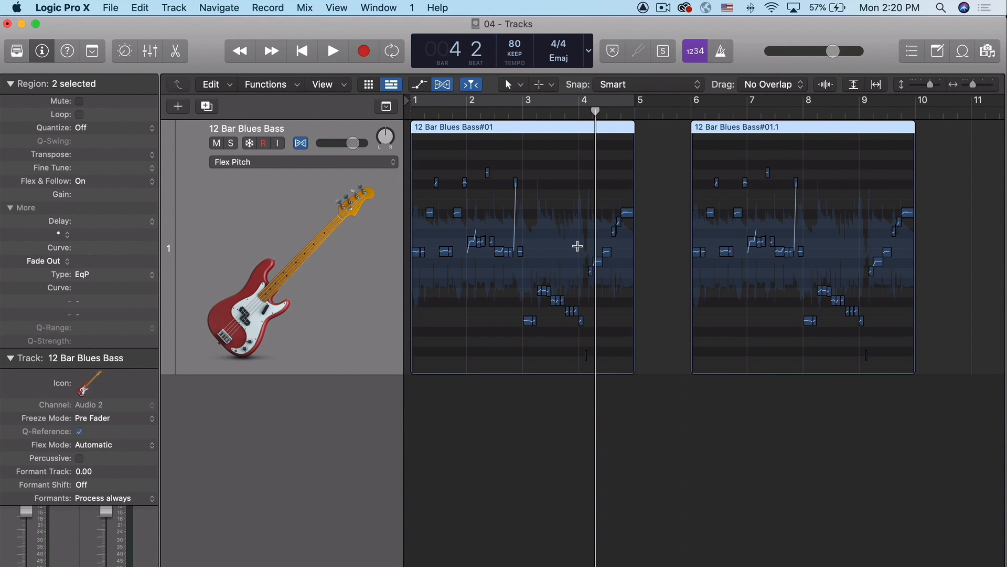
pyautogui.press('super+Right')
pyautogui.press('super+Right')
pyautogui.press('super+Right')
pyautogui.press('super+Right')
pyautogui.press('super+Right')
pyautogui.press('super+Right')
pyautogui.press('super+Right')
pyautogui.press('super+Right')
pyautogui.press('super+Right')
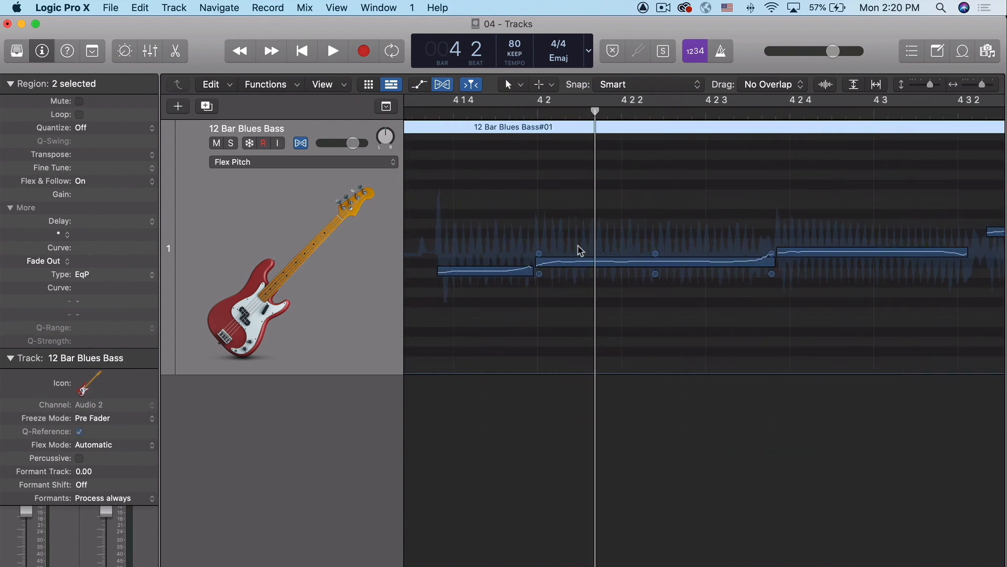
pyautogui.moveTo(590, 261)
pyautogui.mouseDown()
pyautogui.moveTo(591, 245)
pyautogui.moveTo(591, 258)
pyautogui.mouseUp()
pyautogui.press('super+Left')
pyautogui.press('super+Left')
pyautogui.press('super+Left')
pyautogui.press('super+Left')
pyautogui.press('super+Left')
pyautogui.press('super+Left')
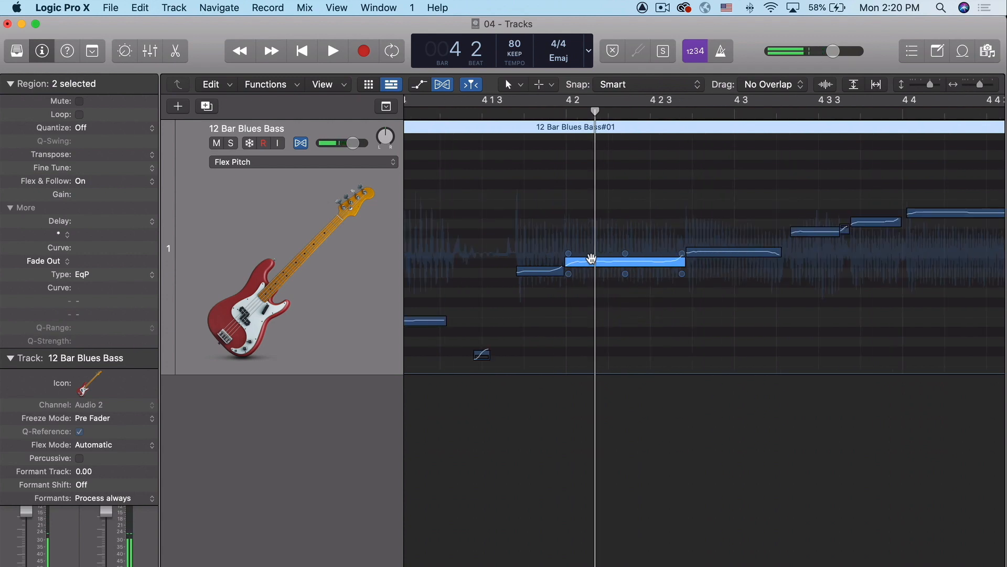
pyautogui.press('super+Left')
pyautogui.press('super+Left')
pyautogui.press('super+Left')
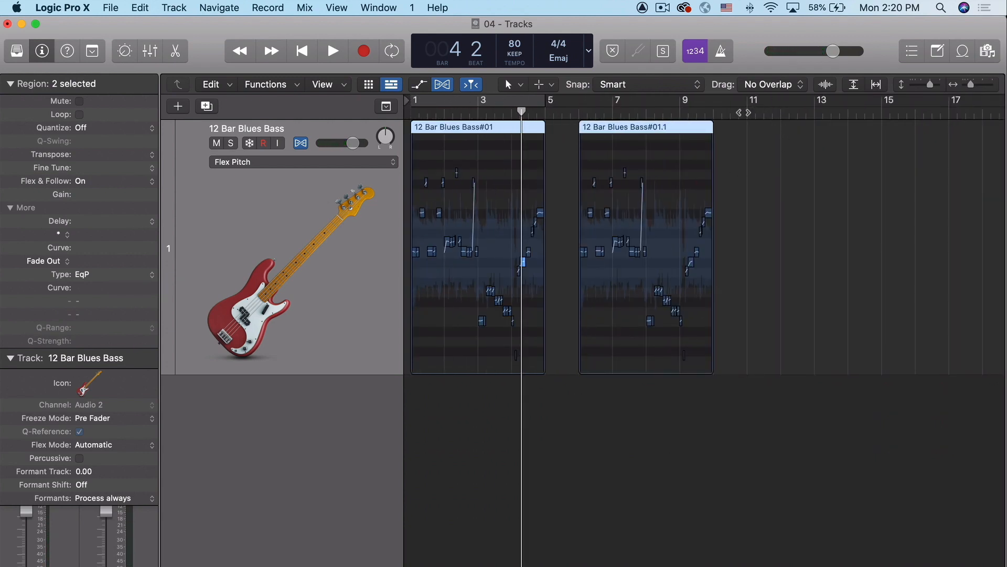
# Step: Place the playhead at bar 11, select only the second bass region and toggle its looping on and off
pyautogui.click(739, 115)
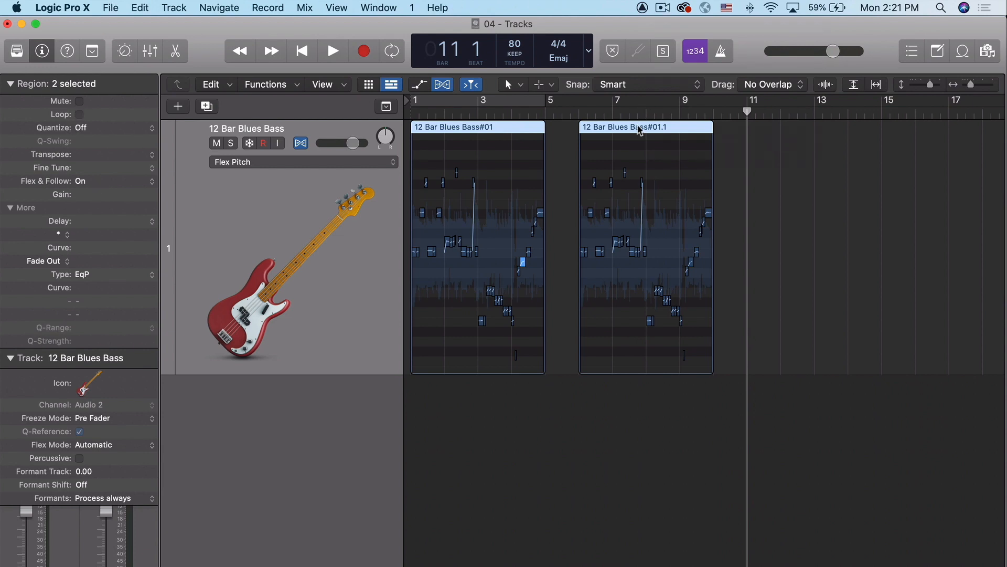
pyautogui.click(722, 134)
pyautogui.click(686, 130)
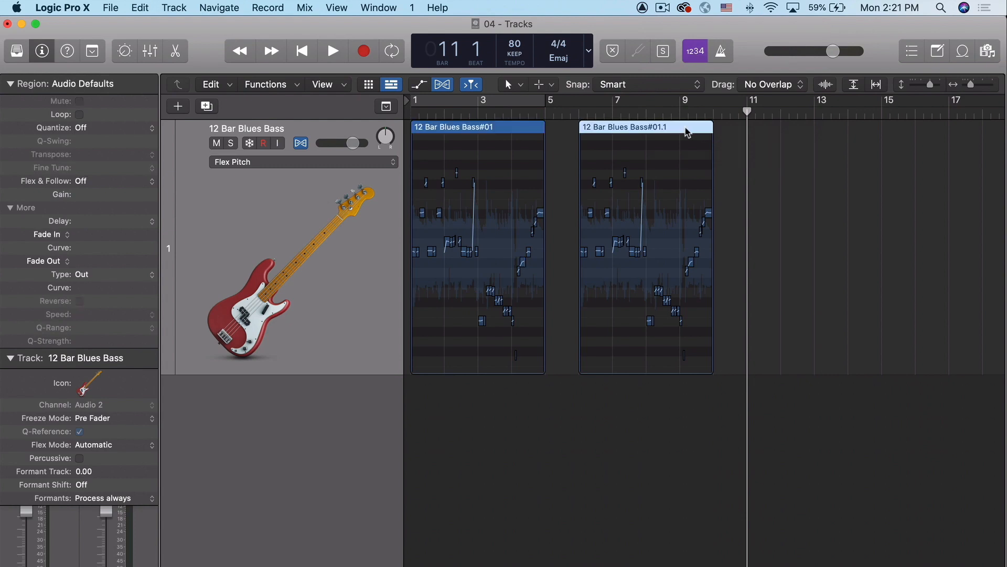
pyautogui.press('l')
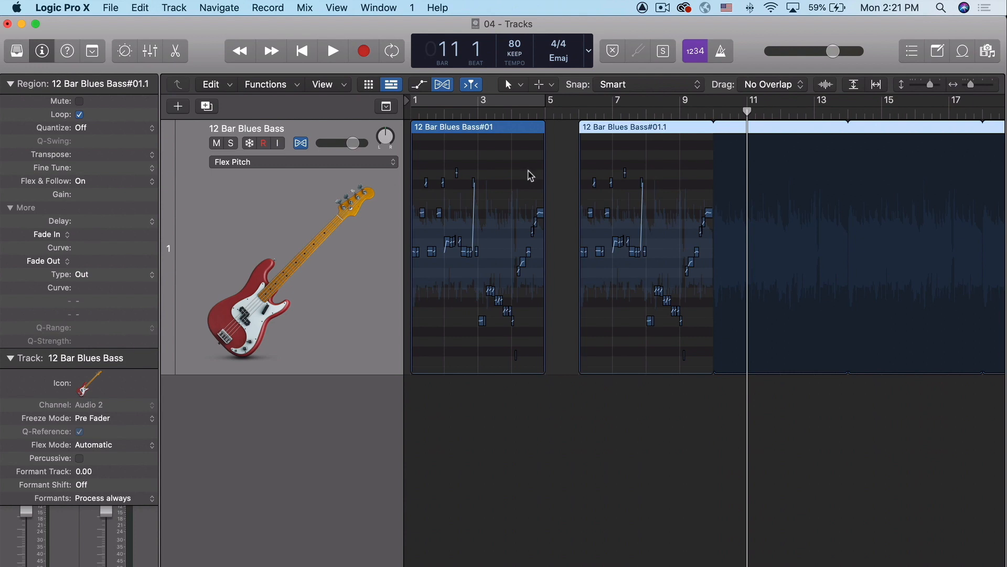
pyautogui.press('l')
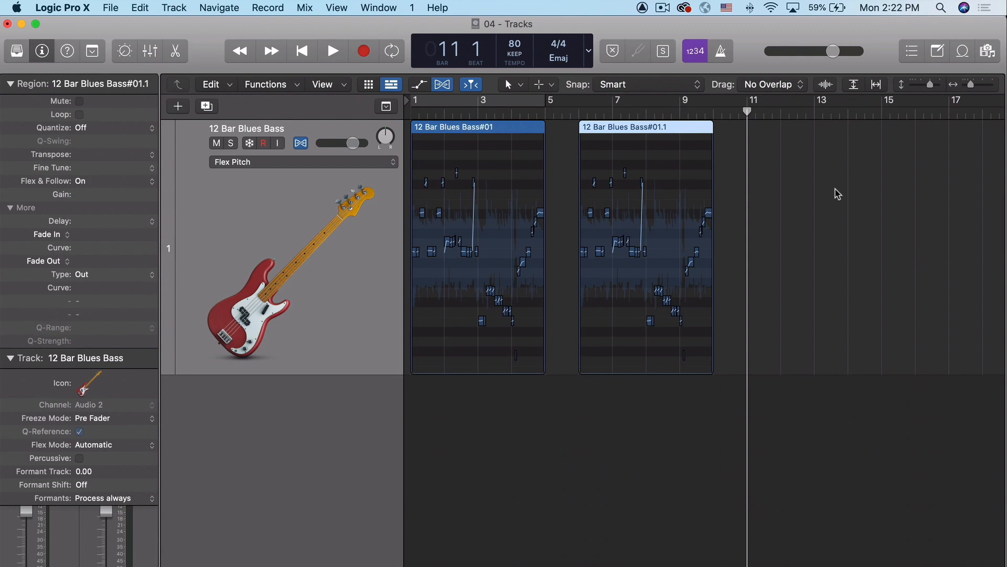
# Step: View the Region inspector with both bass regions selected, and set only the second region's Transpose to +12
pyautogui.click(808, 187)
pyautogui.moveTo(624, 204); pyautogui.dragTo(438, 209)
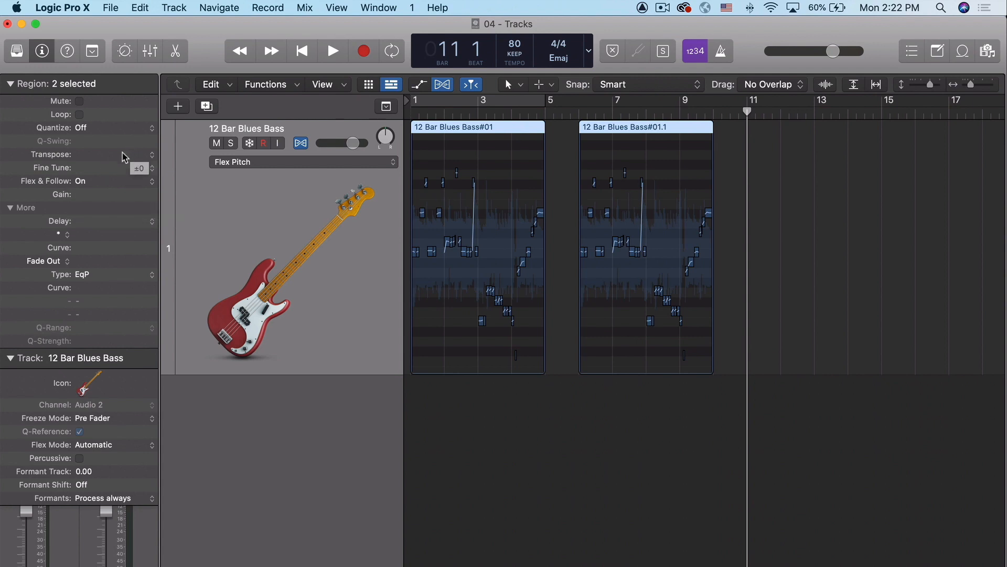
pyautogui.click(743, 153)
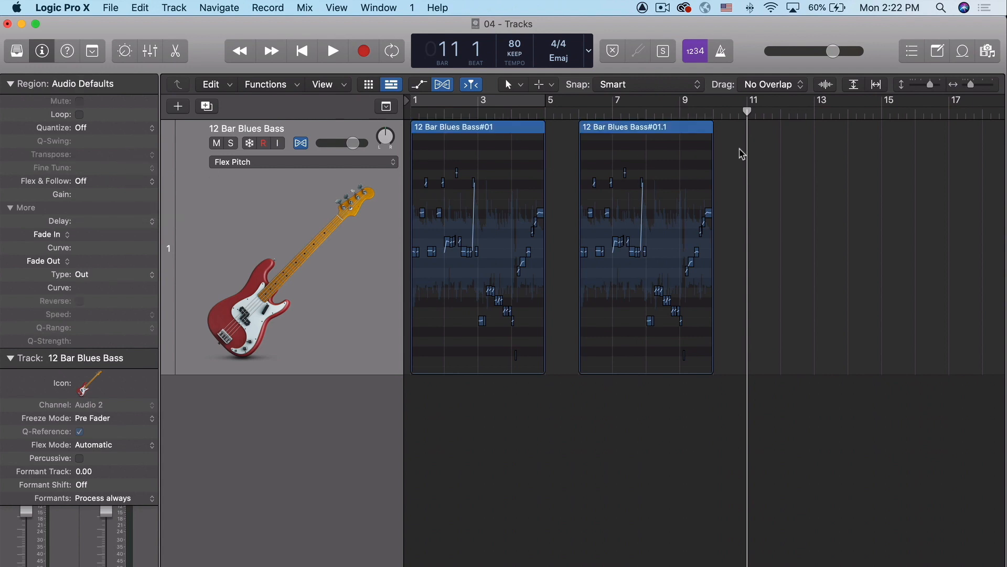
pyautogui.click(651, 139)
pyautogui.click(144, 155)
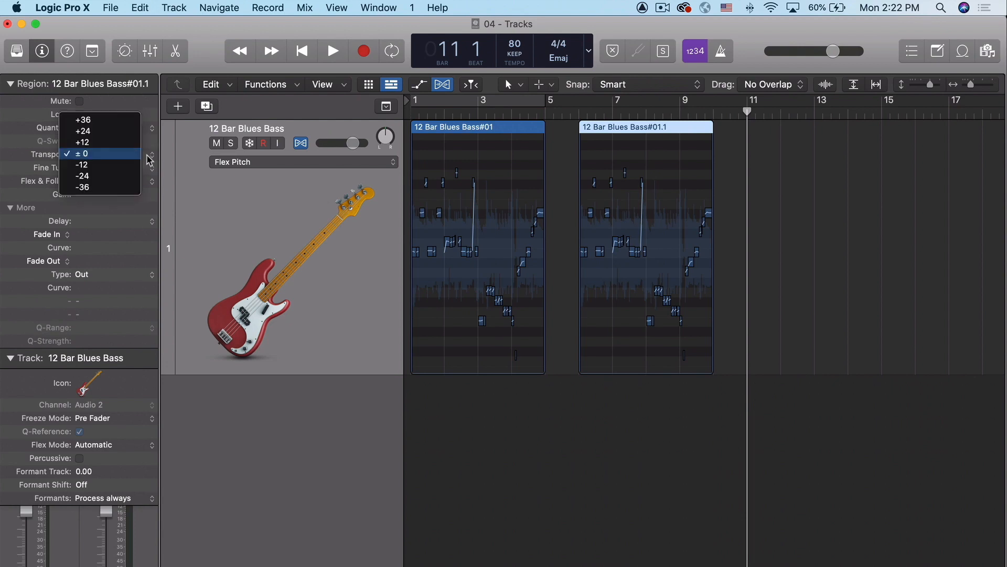
pyautogui.click(116, 142)
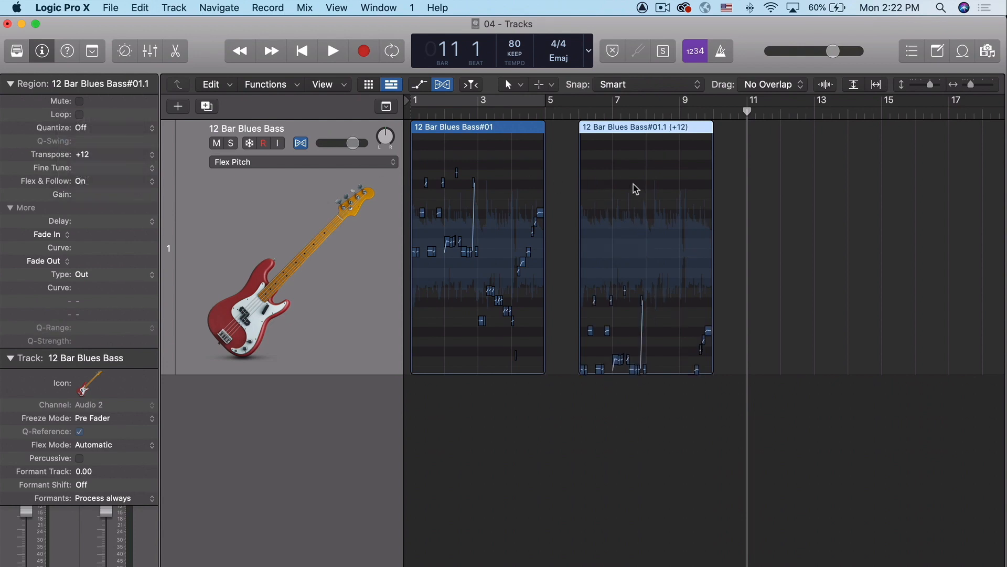
# Step: Check the Transpose parameter with both bass regions selected, and reset only the second region's Transpose to ±0
pyautogui.moveTo(777, 182); pyautogui.dragTo(437, 229)
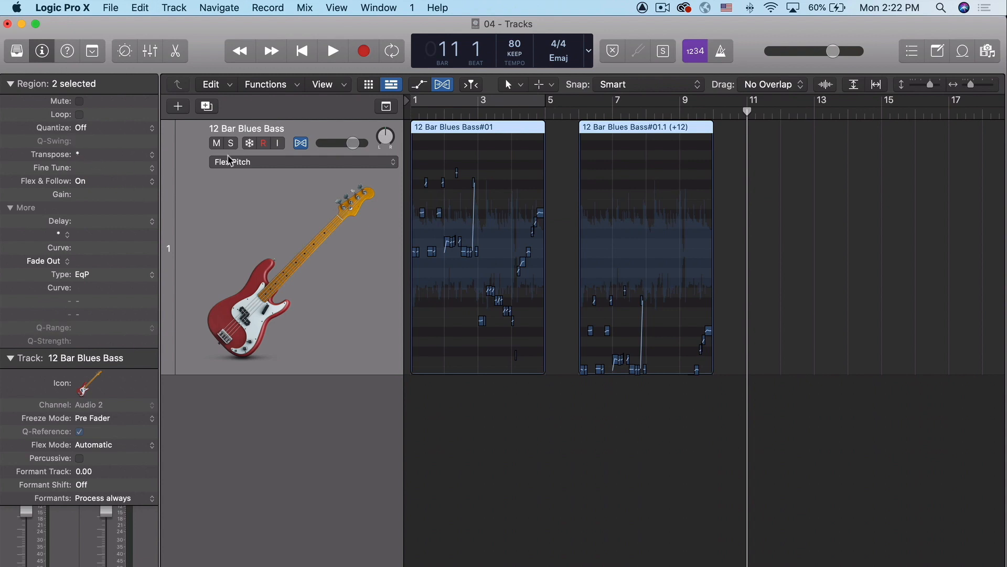
pyautogui.click(744, 166)
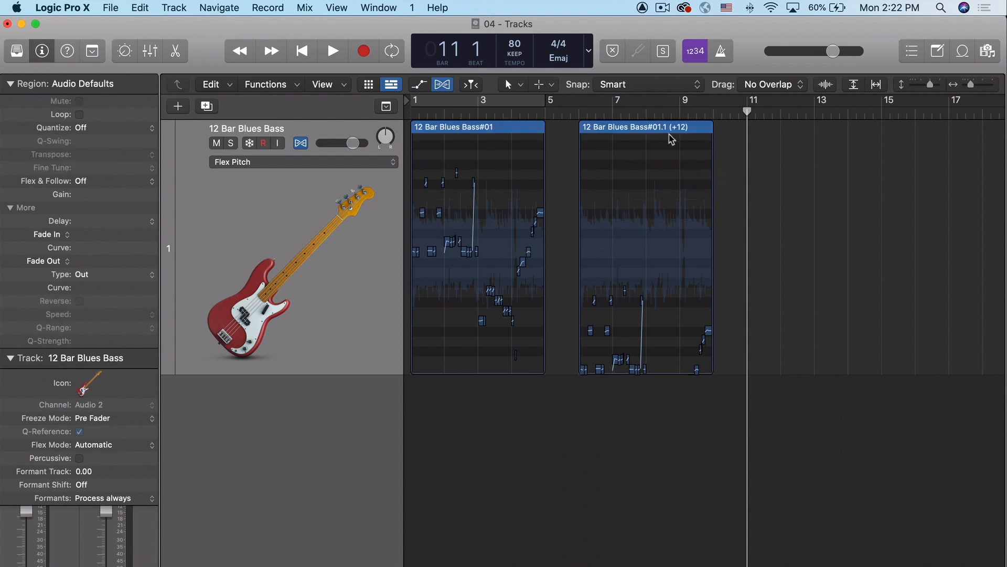
pyautogui.click(670, 137)
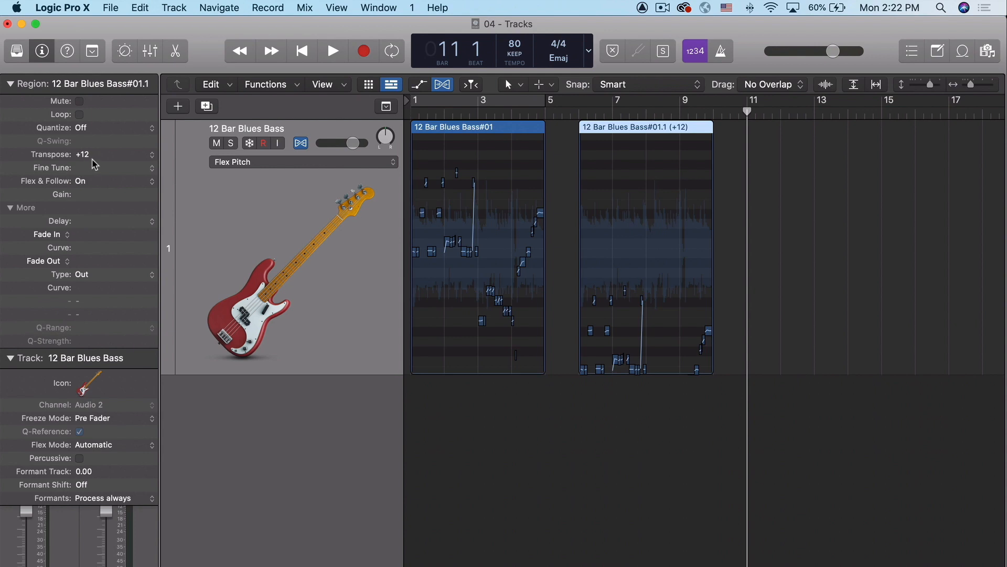
pyautogui.click(152, 154)
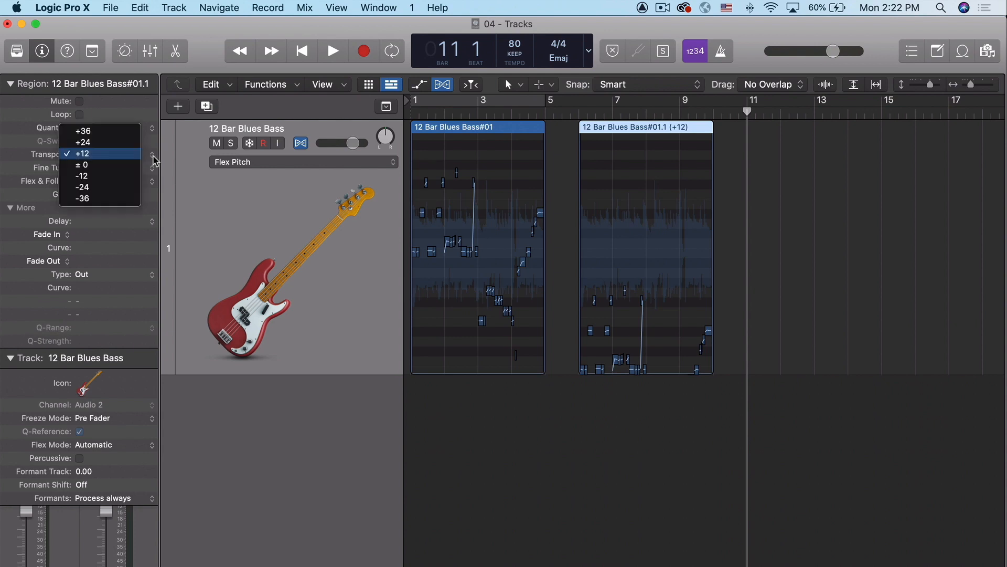
pyautogui.click(125, 166)
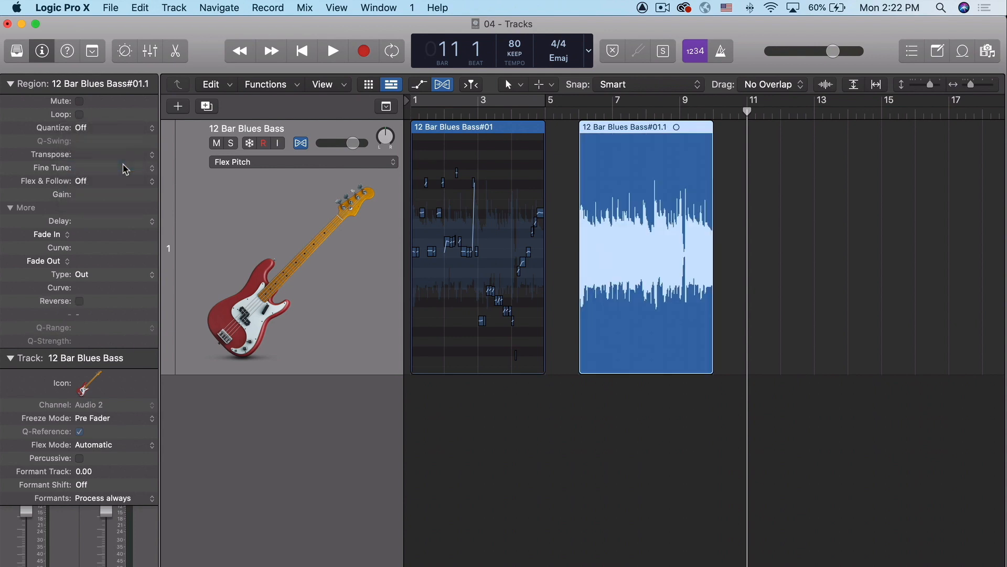
# Step: Set the second bass region's Transpose to +12 again and return it to ±0
pyautogui.click(152, 156)
pyautogui.click(123, 142)
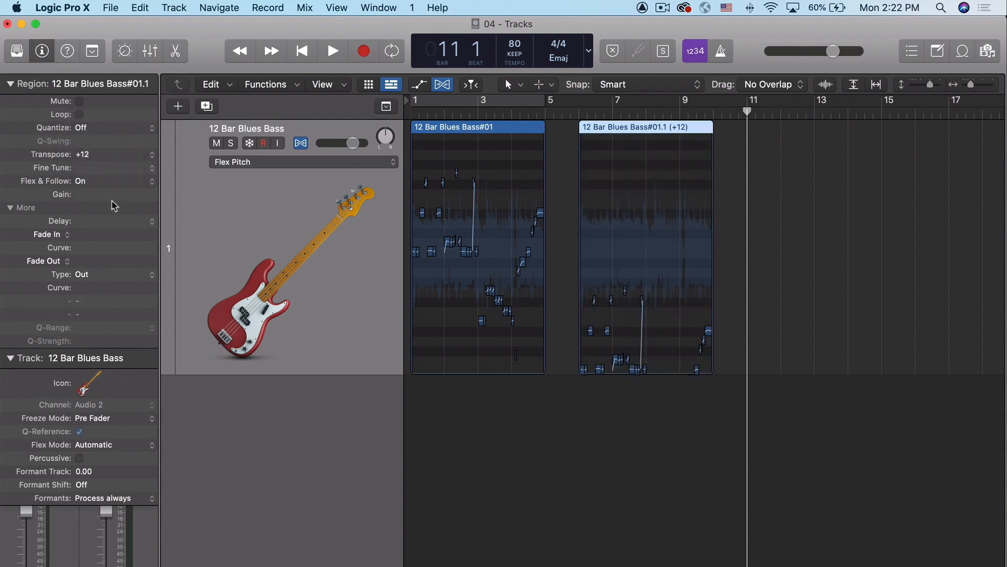
pyautogui.click(152, 160)
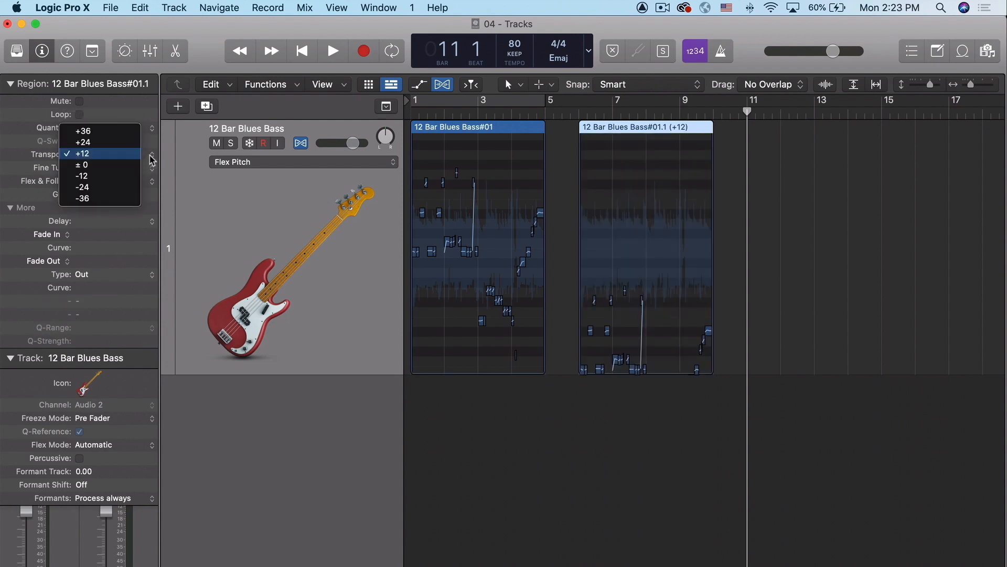
pyautogui.click(130, 164)
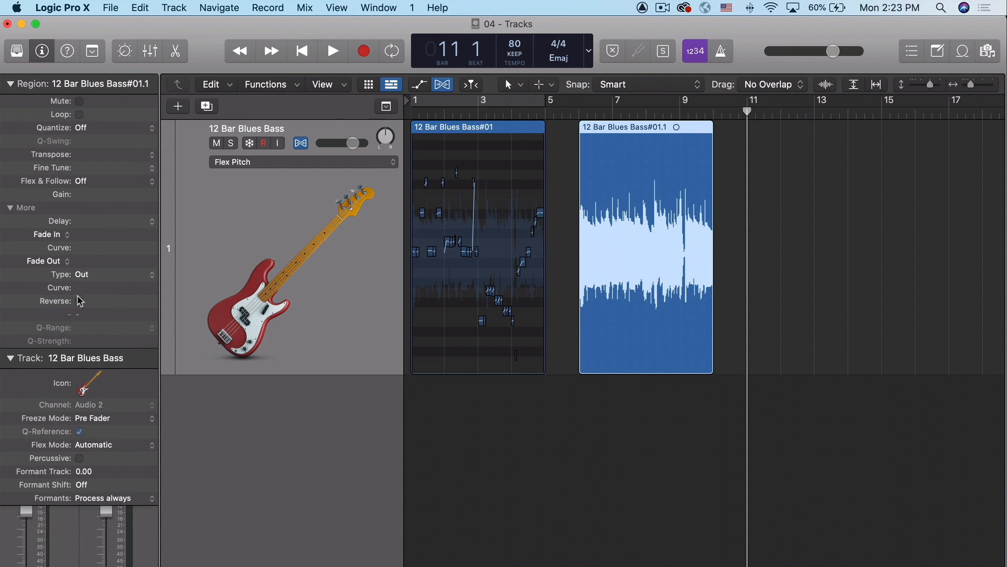
pyautogui.click(557, 151)
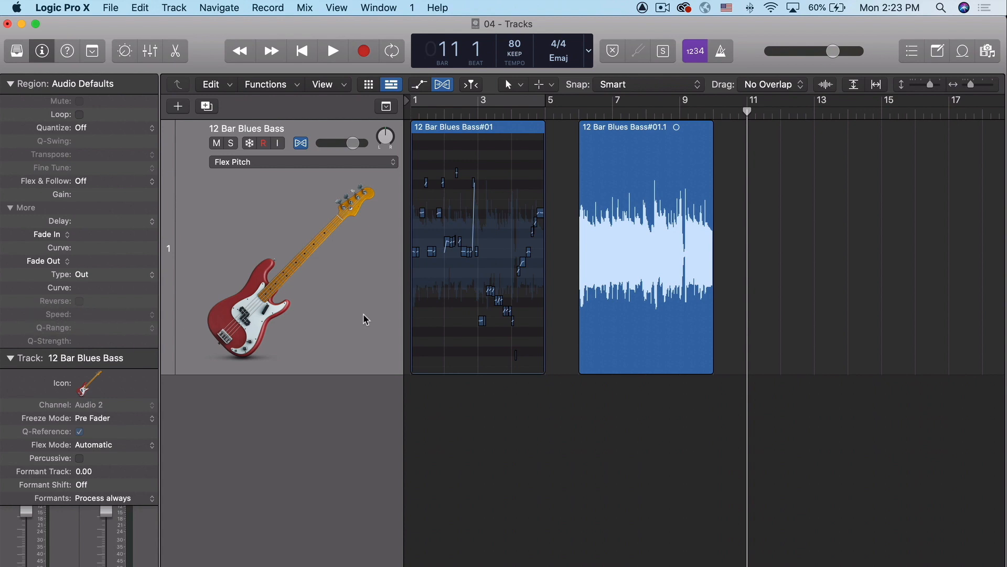
pyautogui.click(614, 251)
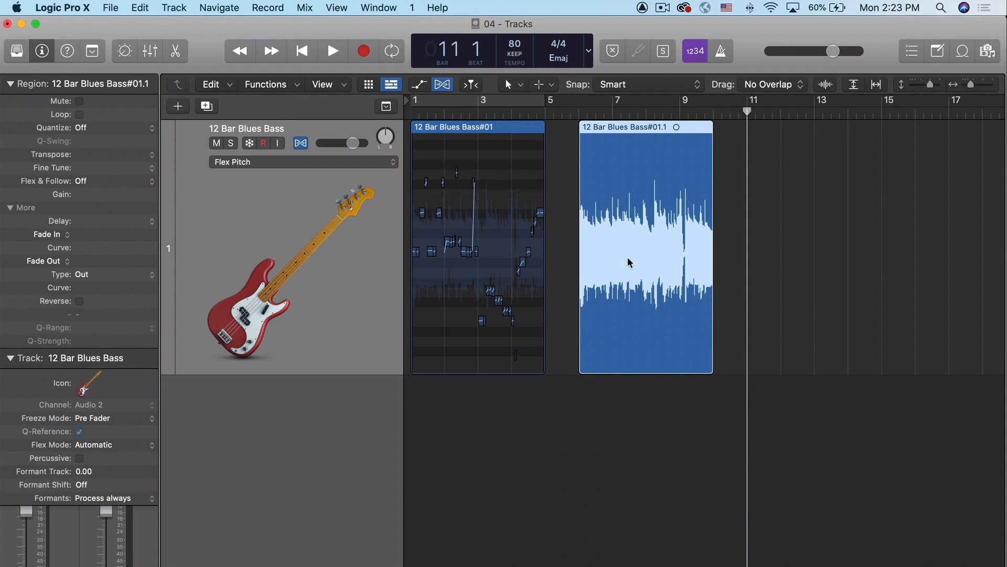
pyautogui.click(570, 250)
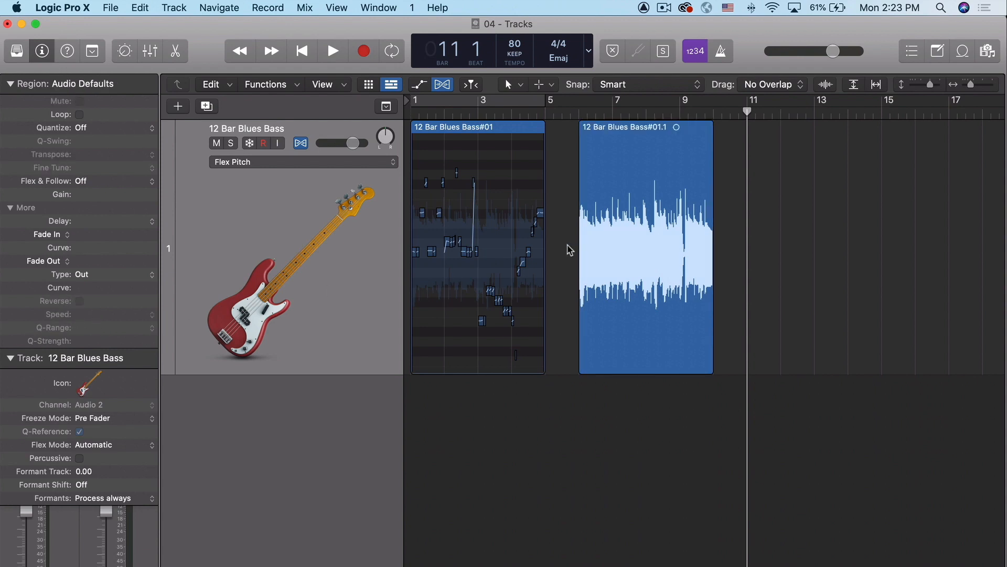